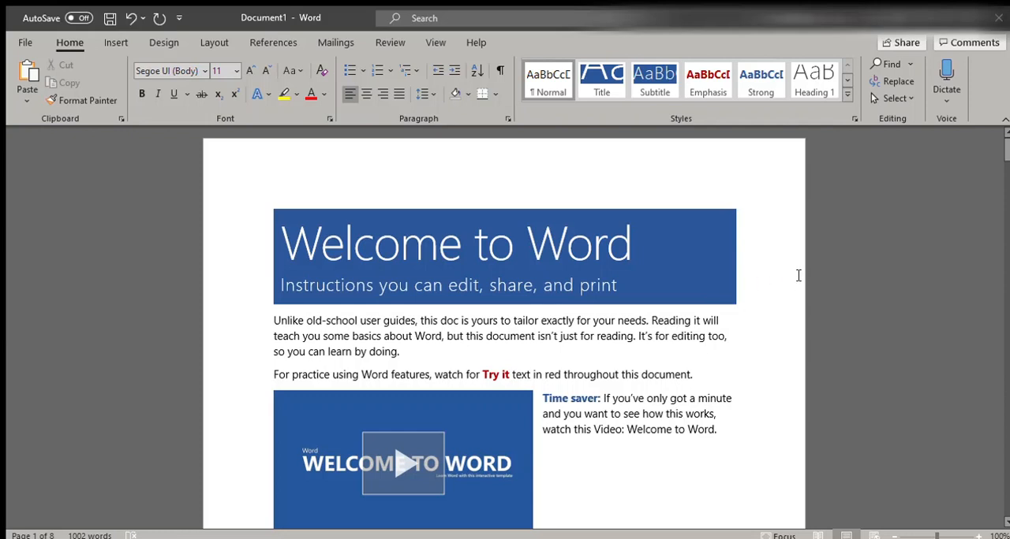
Read the Welcome to Word introduction down to the "Write eloquently, with a little help" section
{"action": "scroll", "coordinate": [789, 294], "scroll_direction": "down", "scroll_amount": 1}
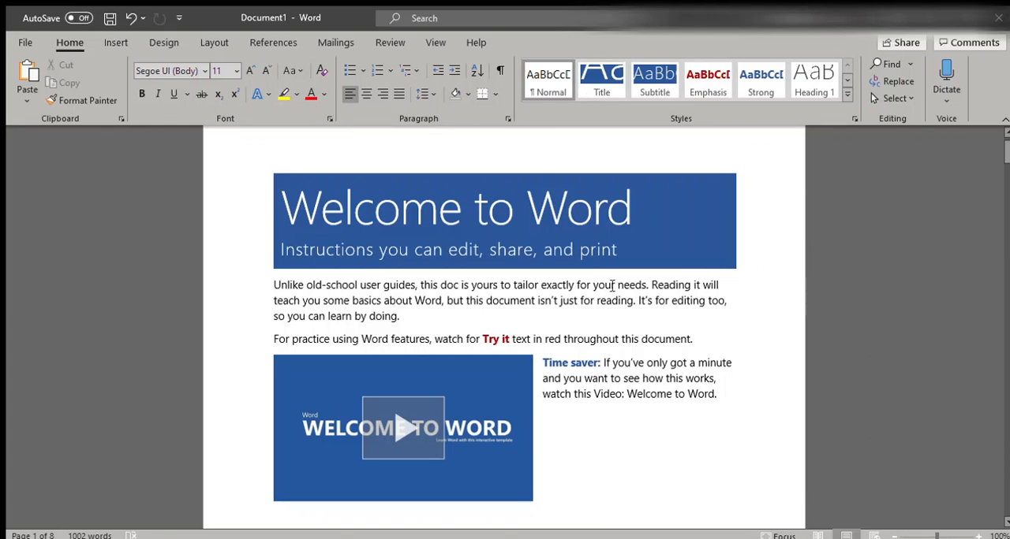
{"action": "scroll", "coordinate": [769, 298], "scroll_direction": "down", "scroll_amount": 2}
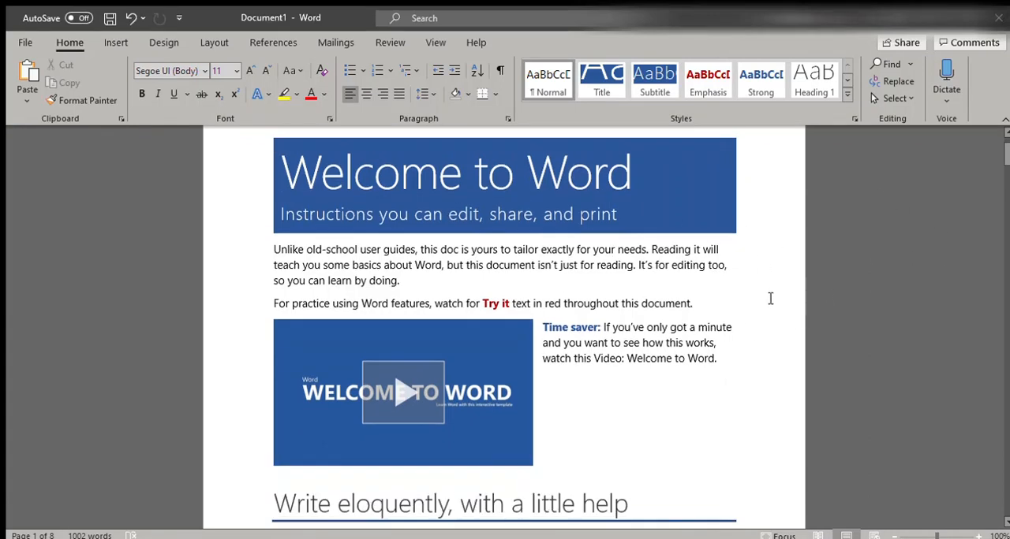
{"action": "scroll", "coordinate": [747, 261], "scroll_direction": "down", "scroll_amount": 1}
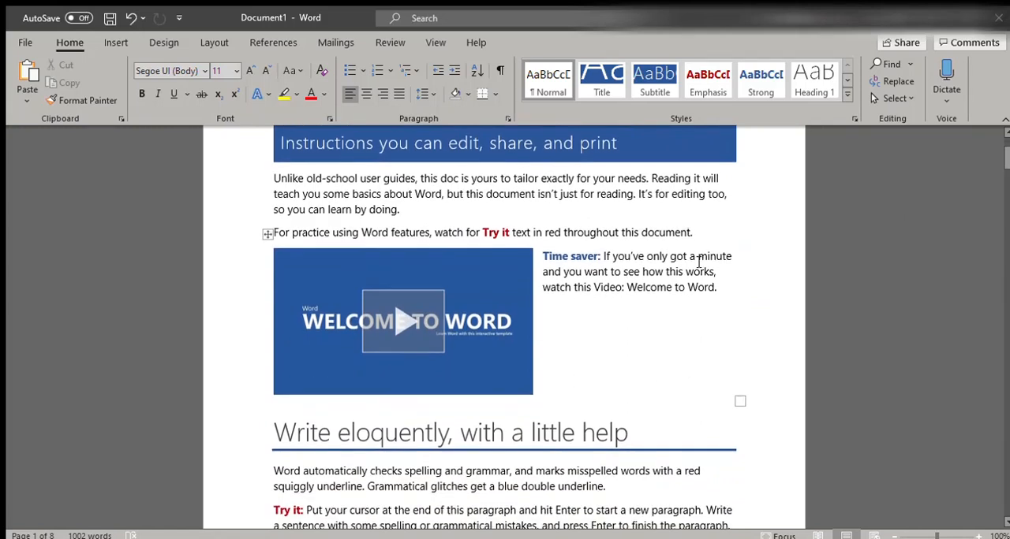
{"action": "scroll", "coordinate": [714, 247], "scroll_direction": "down", "scroll_amount": 2}
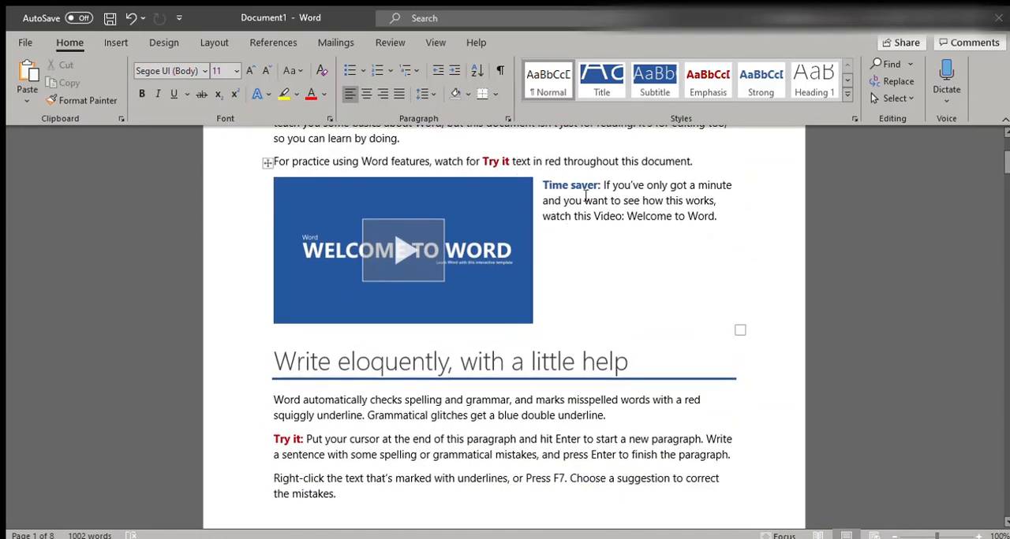
{"action": "scroll", "coordinate": [636, 224], "scroll_direction": "down", "scroll_amount": 1}
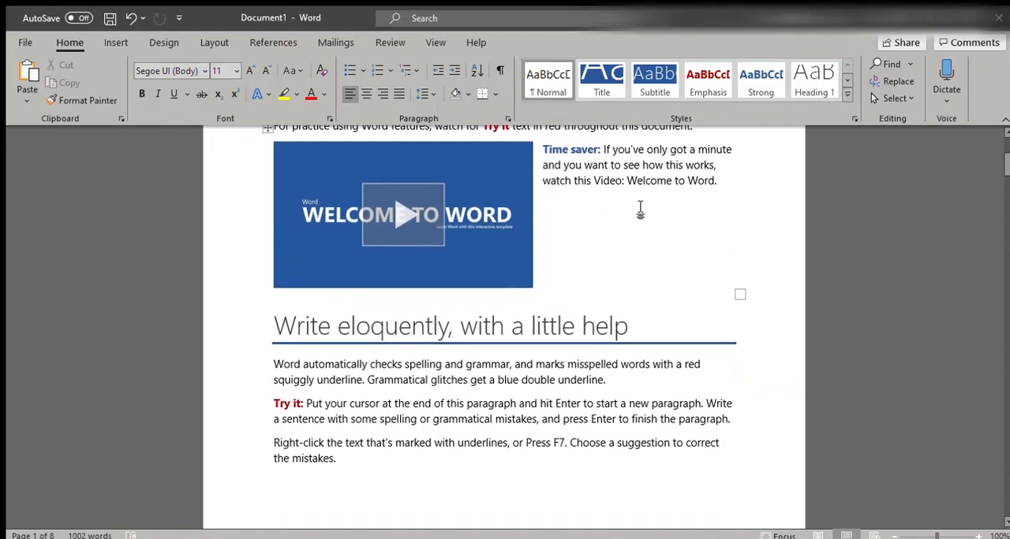
{"action": "scroll", "coordinate": [639, 225], "scroll_direction": "down", "scroll_amount": 1}
{"action": "scroll", "coordinate": [630, 259], "scroll_direction": "down", "scroll_amount": 1}
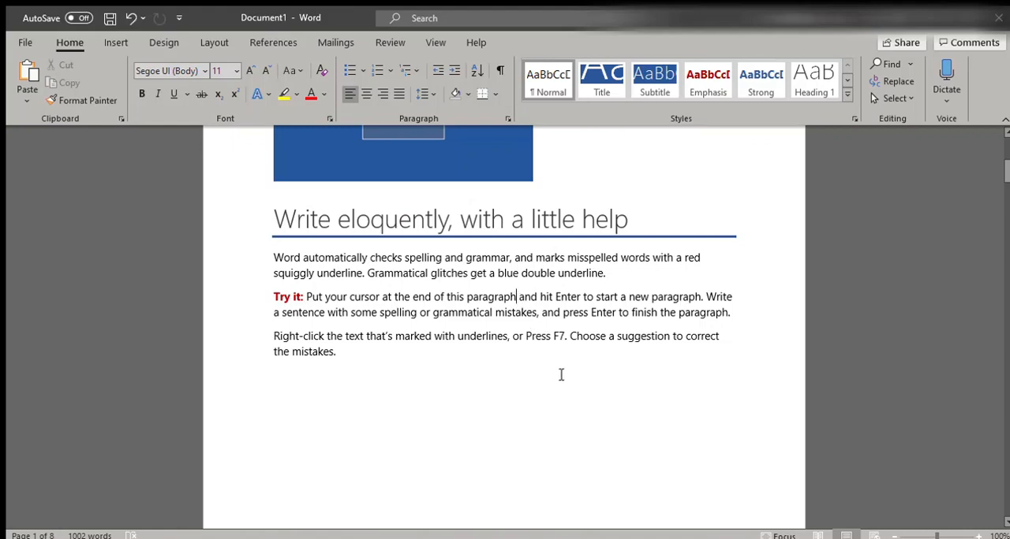
Add a comma after "paragraph" in the Try it text under "Write eloquently, with a little help" and remove it with the grammar suggestion
{"action": "type", "text": ","}
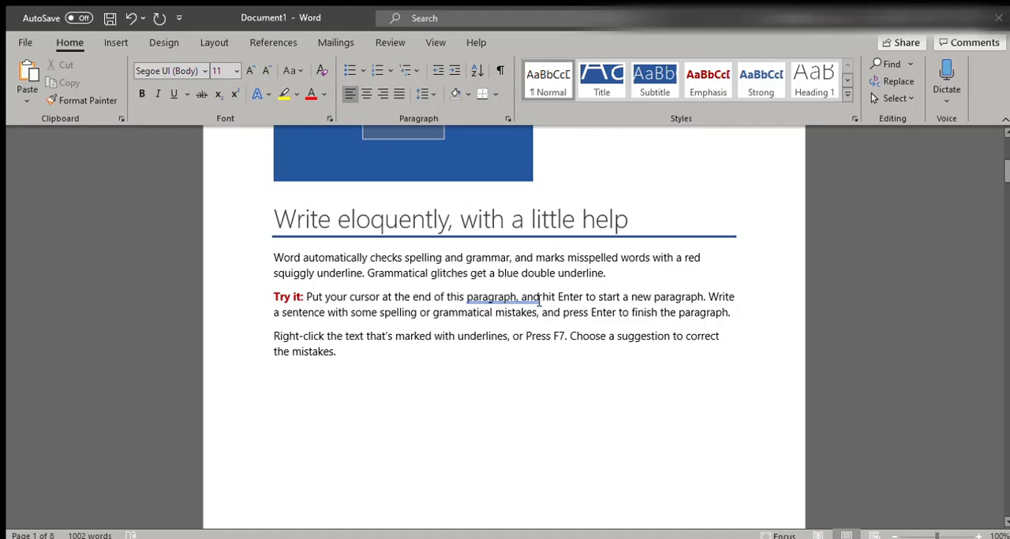
{"action": "left_click", "coordinate": [384, 45]}
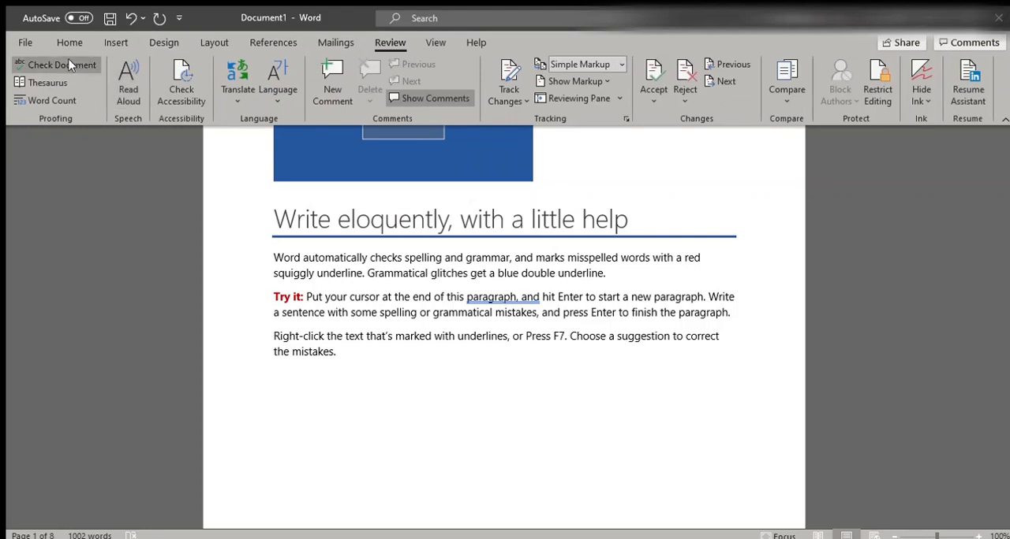
{"action": "left_click", "coordinate": [498, 297]}
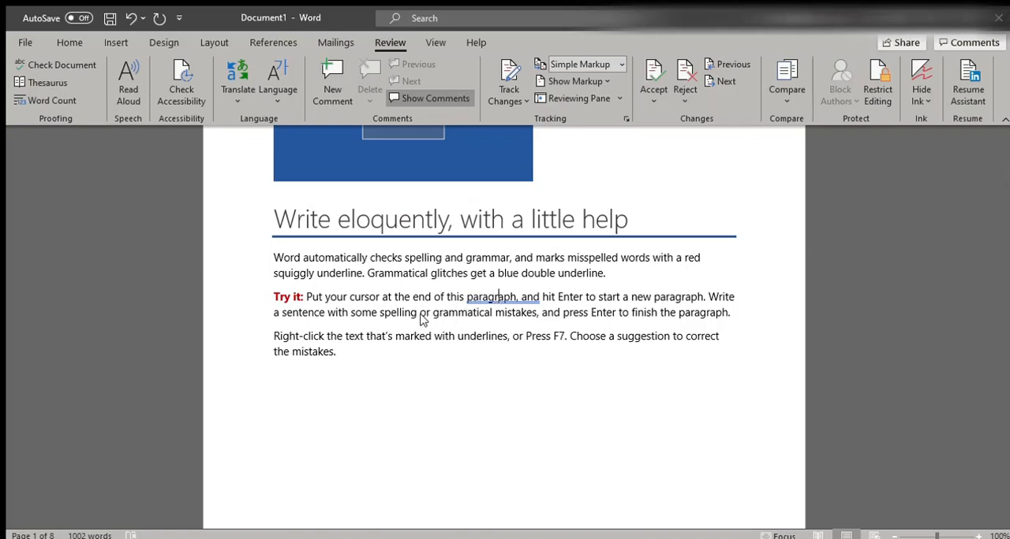
{"action": "left_click", "coordinate": [571, 339]}
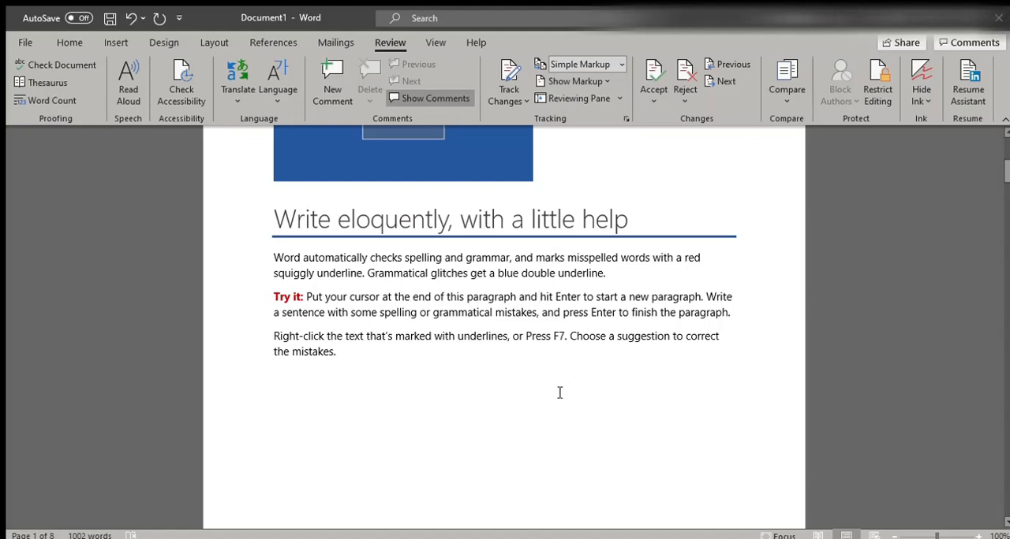
Add a line reading "Pat my show" beneath the Try it line under "Count on Word to count your words" and delete it again
{"action": "scroll", "coordinate": [559, 392], "scroll_direction": "down", "scroll_amount": 5}
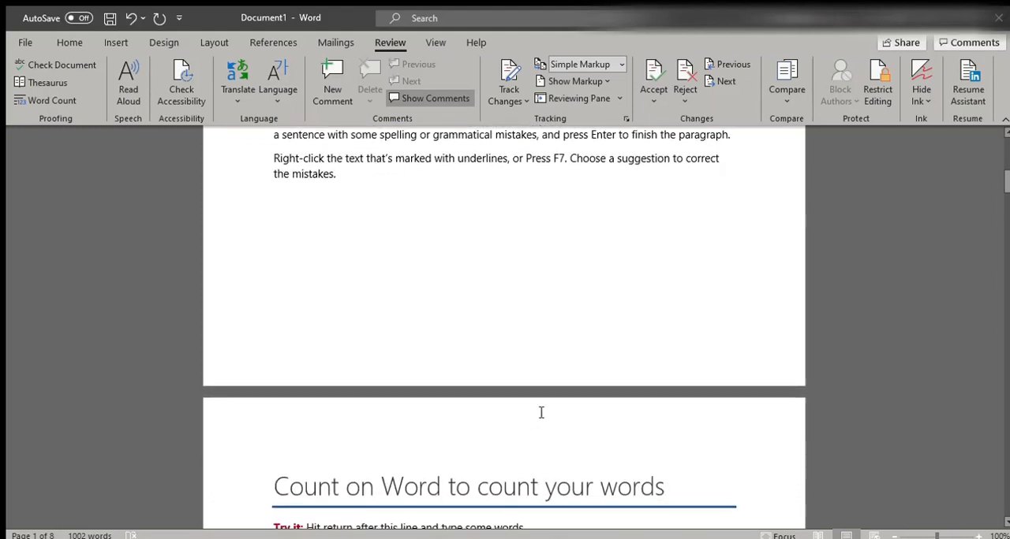
{"action": "scroll", "coordinate": [652, 411], "scroll_direction": "down", "scroll_amount": 5}
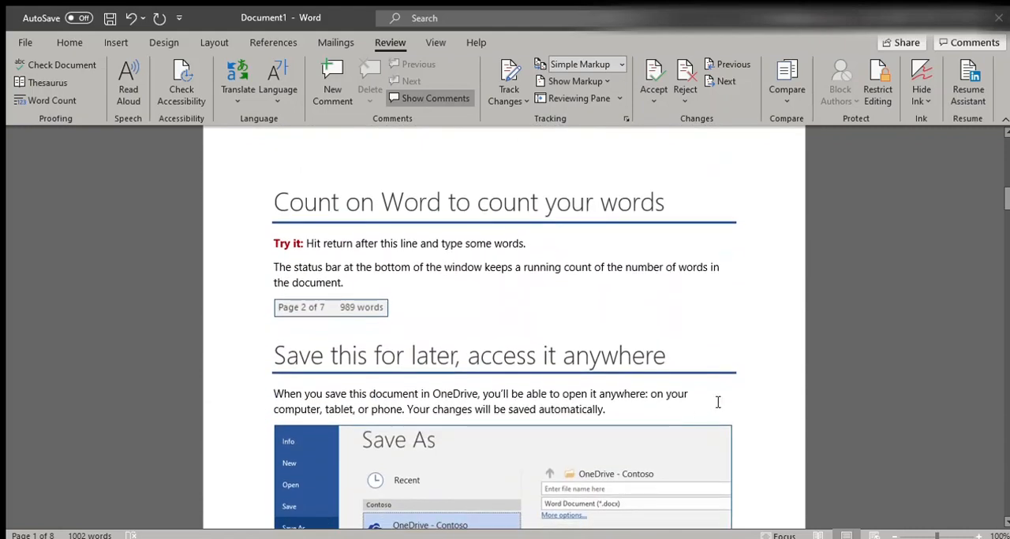
{"action": "scroll", "coordinate": [726, 374], "scroll_direction": "down", "scroll_amount": 1}
{"action": "scroll", "coordinate": [725, 374], "scroll_direction": "up", "scroll_amount": 2}
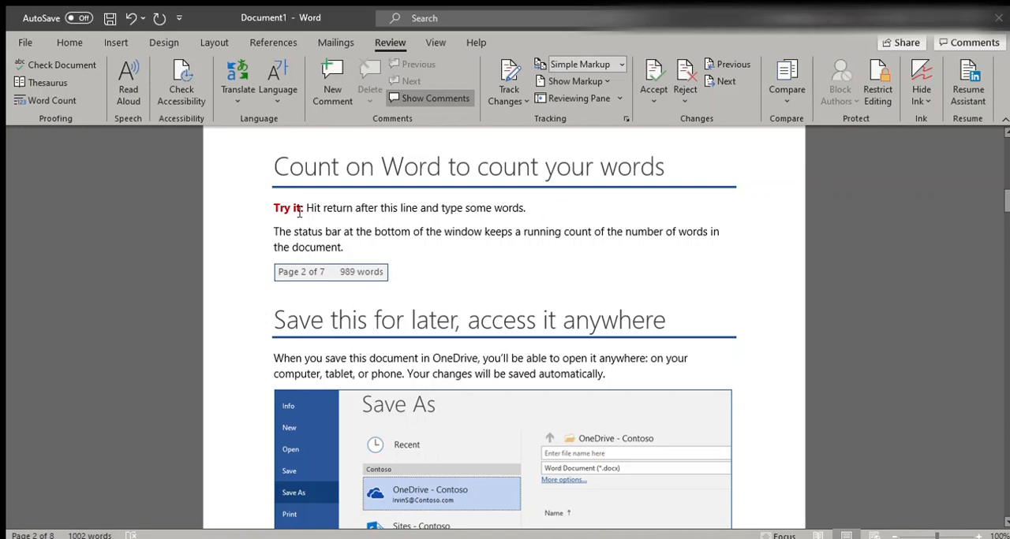
{"action": "left_click", "coordinate": [545, 208]}
{"action": "key", "text": "Return"}
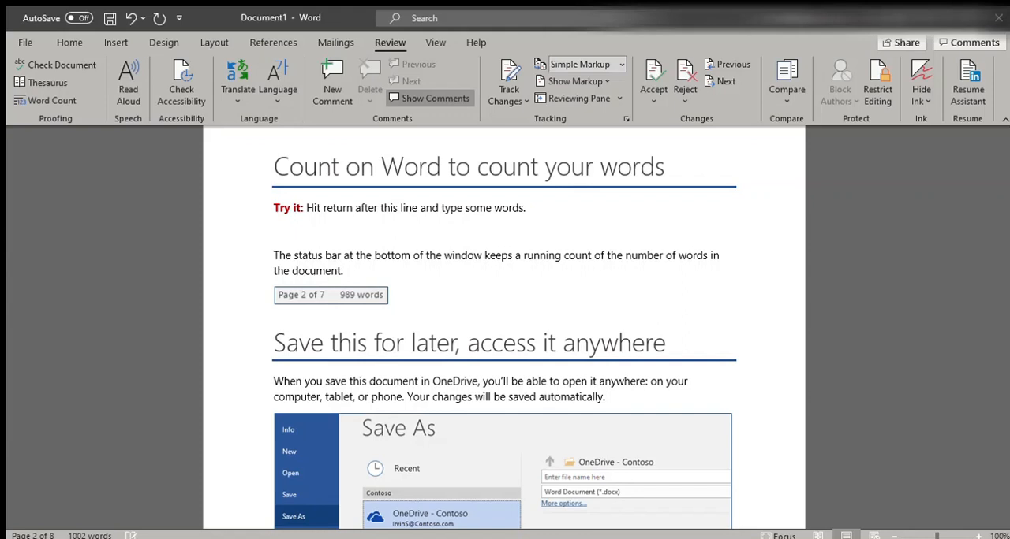
{"action": "type", "text": "Pat my show"}
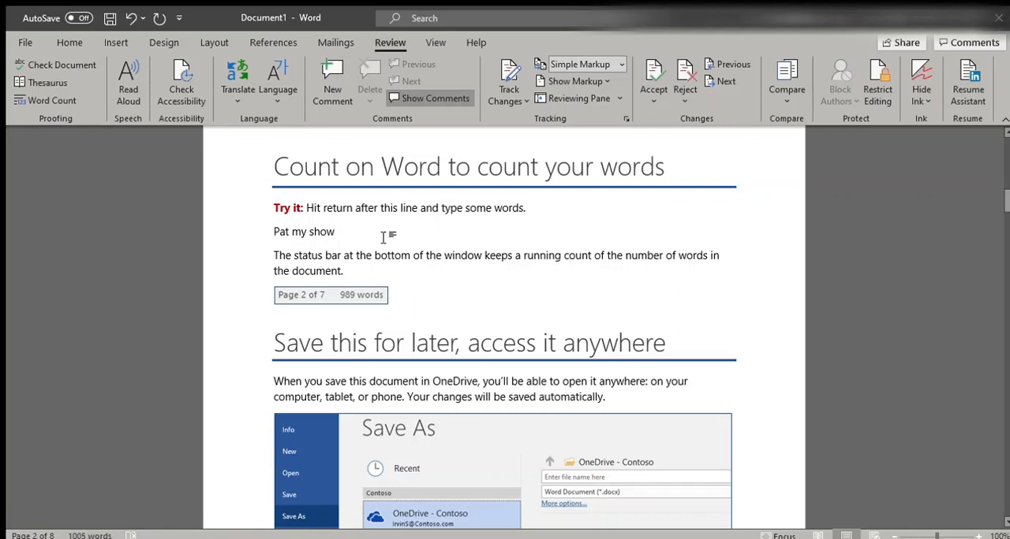
{"action": "left_click", "coordinate": [254, 231]}
{"action": "key", "text": "Delete"}
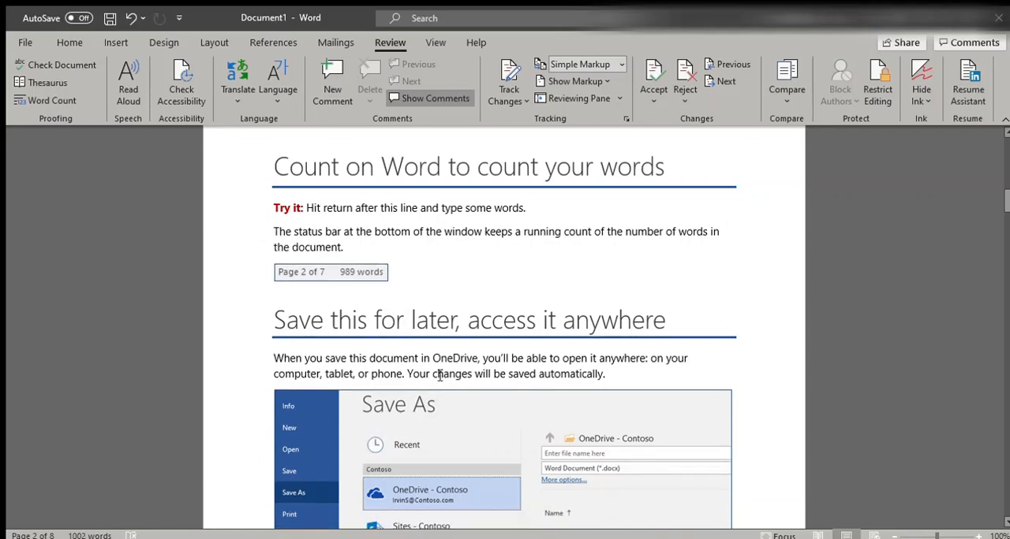
Read the sections on saving to OneDrive, sharing and collaborating, and adding pictures from the web
{"action": "scroll", "coordinate": [439, 376], "scroll_direction": "down", "scroll_amount": 4}
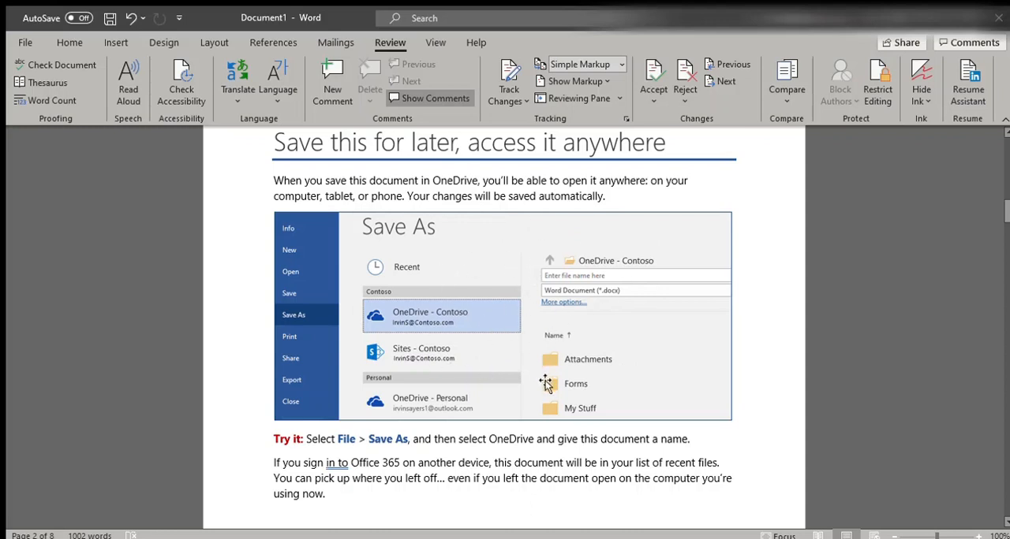
{"action": "scroll", "coordinate": [544, 375], "scroll_direction": "down", "scroll_amount": 5}
{"action": "scroll", "coordinate": [582, 373], "scroll_direction": "down", "scroll_amount": 7}
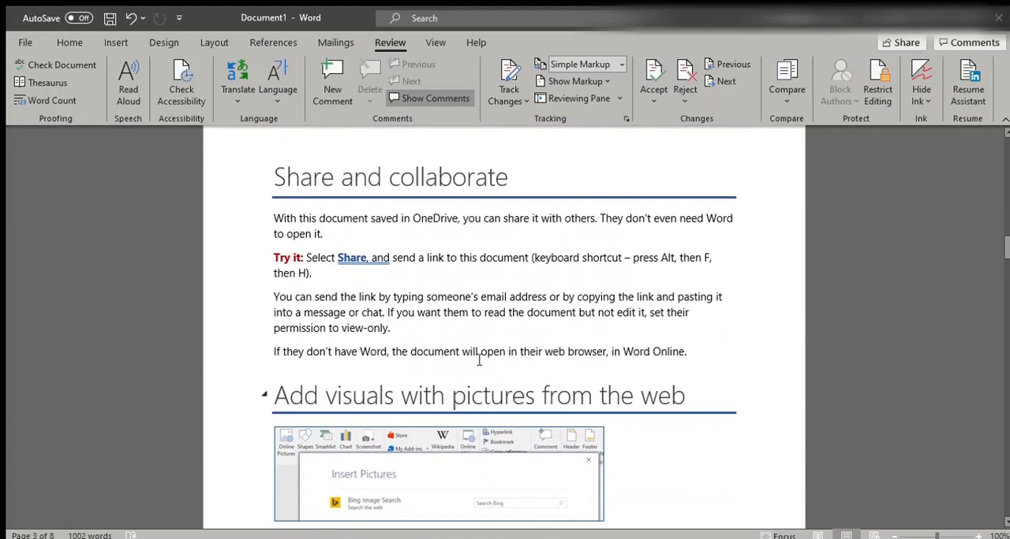
{"action": "scroll", "coordinate": [721, 340], "scroll_direction": "down", "scroll_amount": 1}
{"action": "scroll", "coordinate": [463, 323], "scroll_direction": "up", "scroll_amount": 1}
{"action": "scroll", "coordinate": [457, 313], "scroll_direction": "down", "scroll_amount": 1}
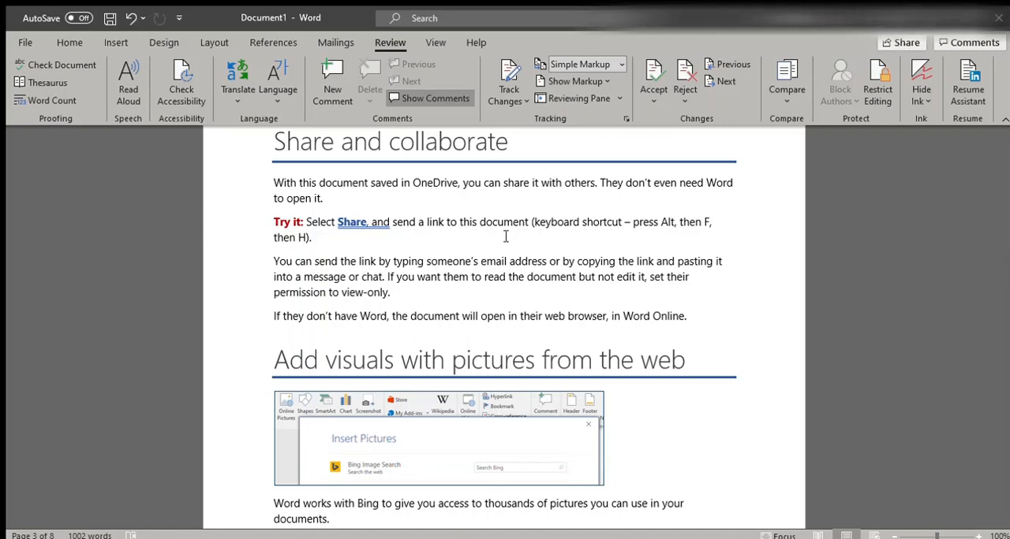
{"action": "scroll", "coordinate": [501, 298], "scroll_direction": "down", "scroll_amount": 4}
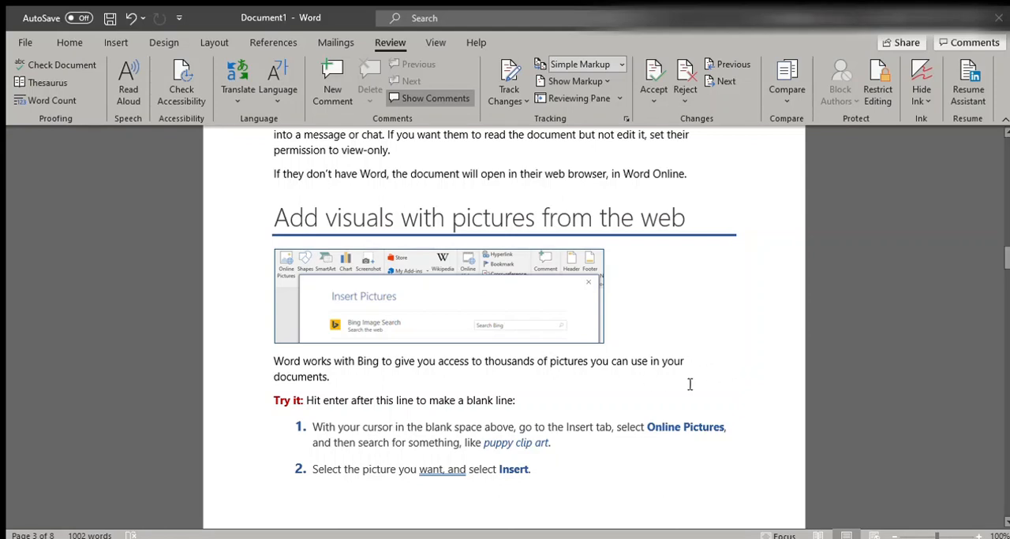
{"action": "scroll", "coordinate": [509, 378], "scroll_direction": "down", "scroll_amount": 1}
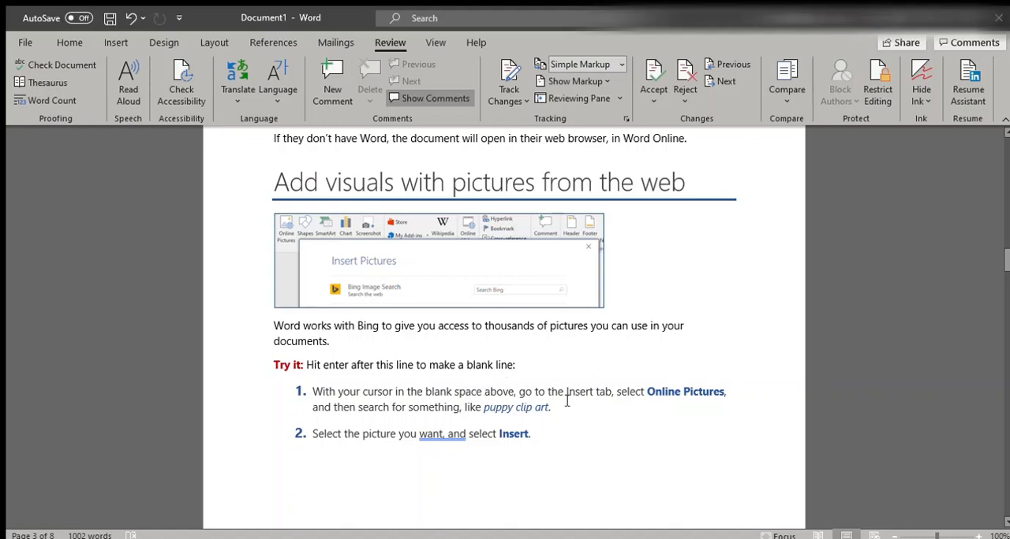
Insert an online puppy clip art picture on a new blank line beneath the Try it line under "Add visuals with pictures from the web"
{"action": "left_click", "coordinate": [534, 373]}
{"action": "key", "text": "Return"}
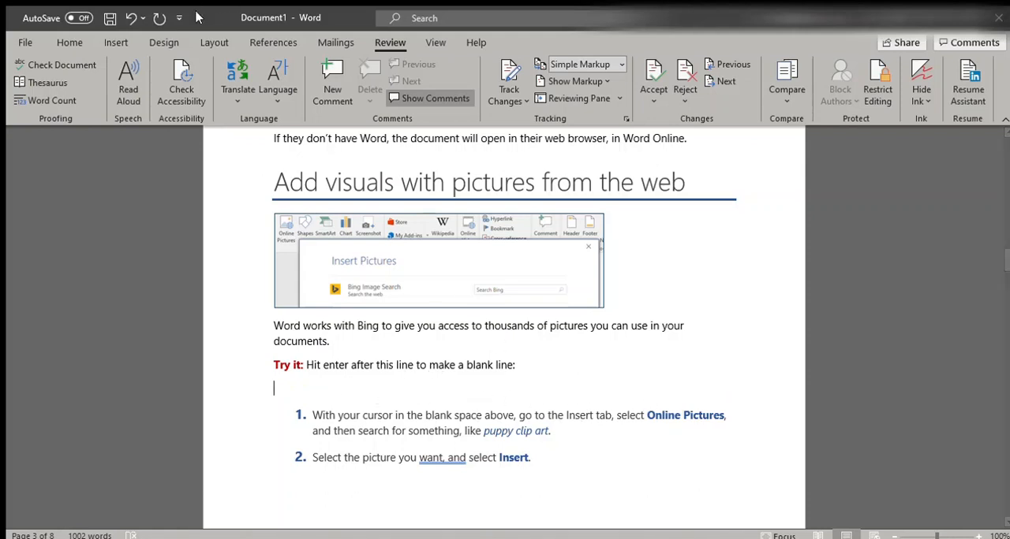
{"action": "left_click", "coordinate": [116, 44]}
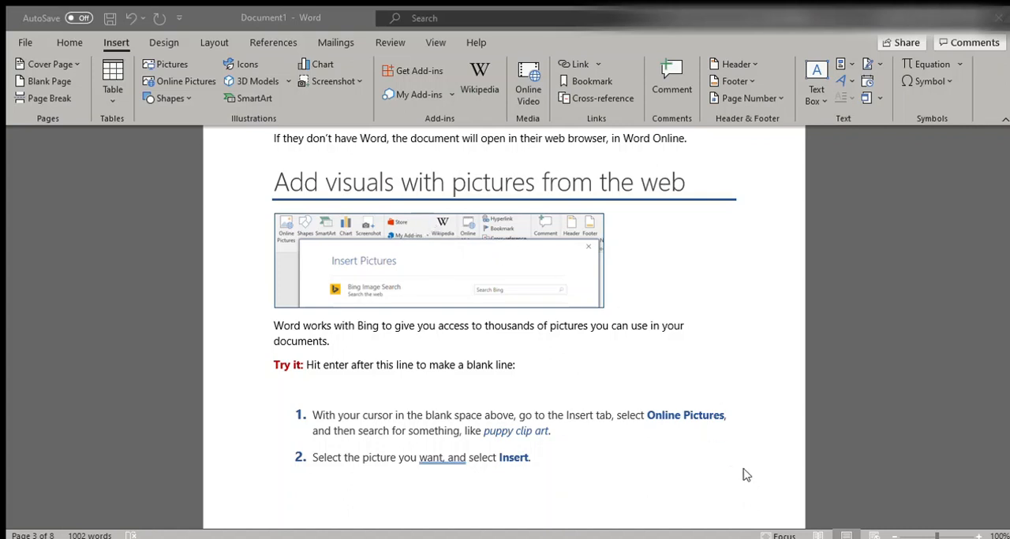
{"action": "left_click", "coordinate": [686, 376]}
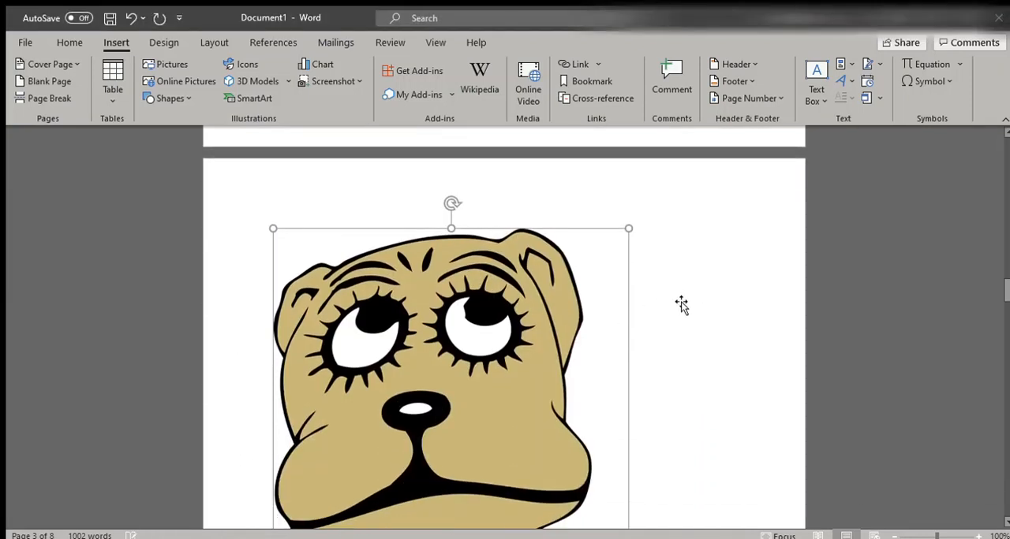
Look over the inserted puppy picture, and remove it together with the blank line added for it
{"action": "scroll", "coordinate": [672, 310], "scroll_direction": "up", "scroll_amount": 5}
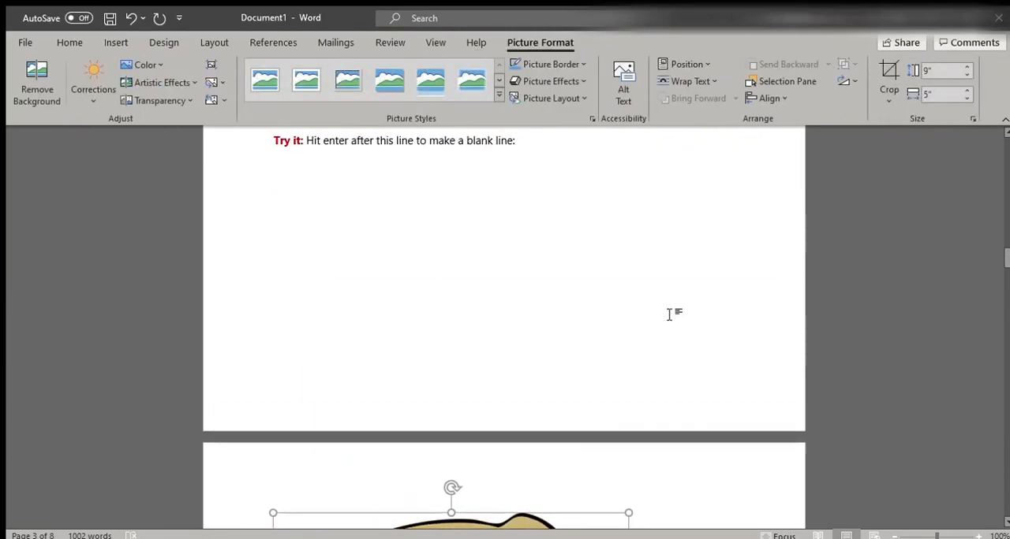
{"action": "scroll", "coordinate": [525, 204], "scroll_direction": "down", "scroll_amount": 2}
{"action": "scroll", "coordinate": [417, 425], "scroll_direction": "down", "scroll_amount": 4}
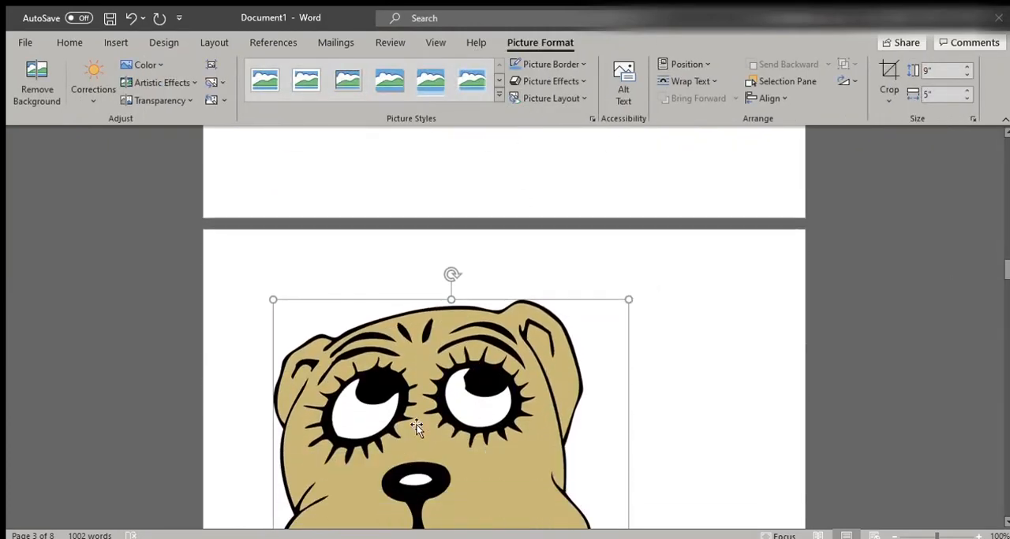
{"action": "scroll", "coordinate": [617, 397], "scroll_direction": "down", "scroll_amount": 6}
{"action": "scroll", "coordinate": [634, 404], "scroll_direction": "up", "scroll_amount": 2}
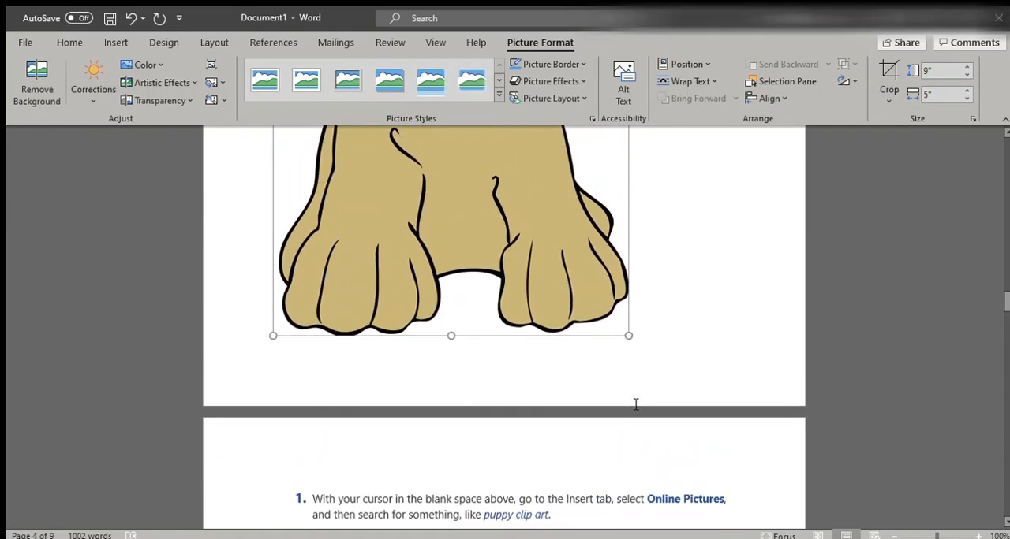
{"action": "key", "text": "Delete"}
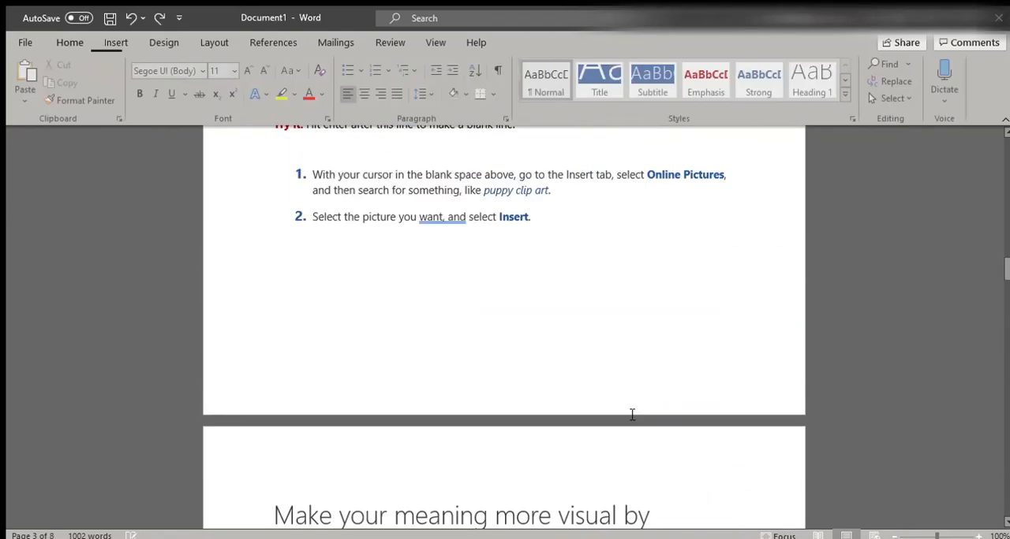
{"action": "scroll", "coordinate": [481, 363], "scroll_direction": "up", "scroll_amount": 2}
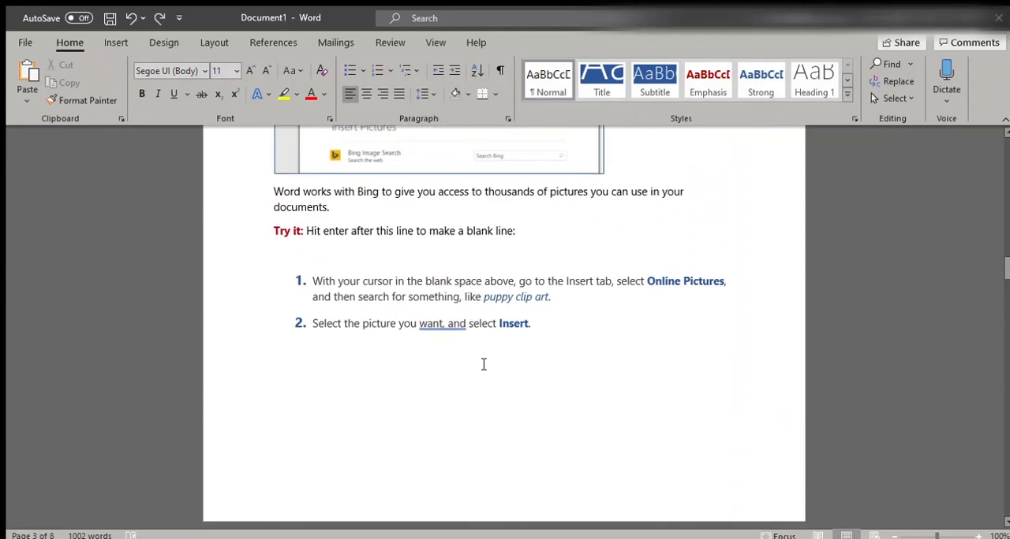
{"action": "key", "text": "BackSpace"}
Select the Try it paragraph under "Make your meaning more visual by formatting text" and read on to the Pro tip
{"action": "scroll", "coordinate": [499, 349], "scroll_direction": "down", "scroll_amount": 1}
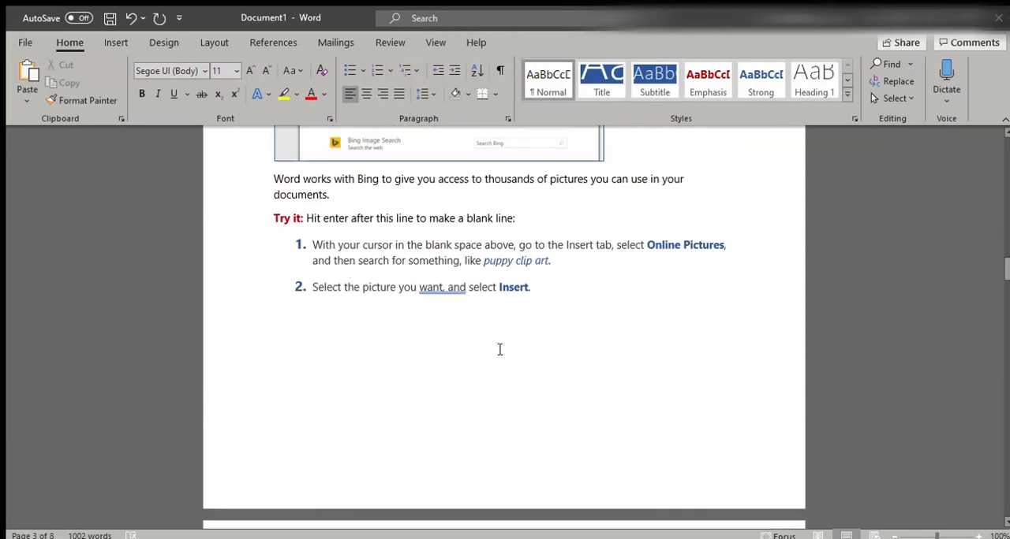
{"action": "scroll", "coordinate": [499, 350], "scroll_direction": "down", "scroll_amount": 1}
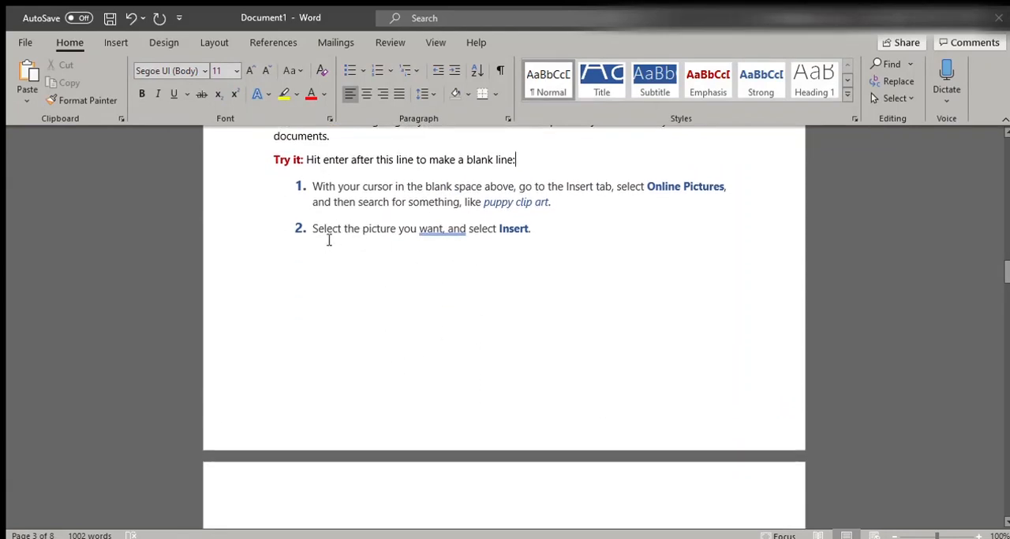
{"action": "scroll", "coordinate": [477, 281], "scroll_direction": "down", "scroll_amount": 5}
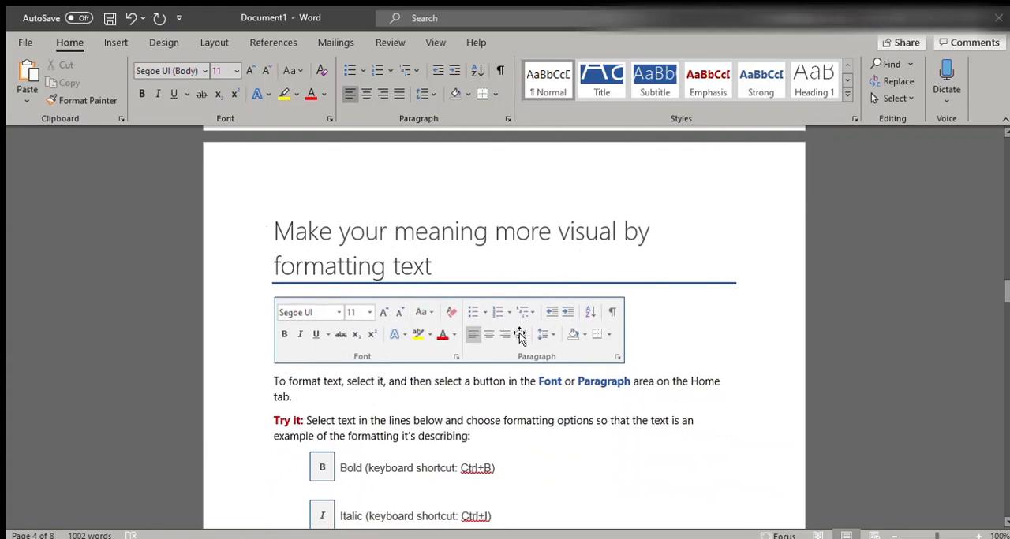
{"action": "scroll", "coordinate": [413, 286], "scroll_direction": "down", "scroll_amount": 2}
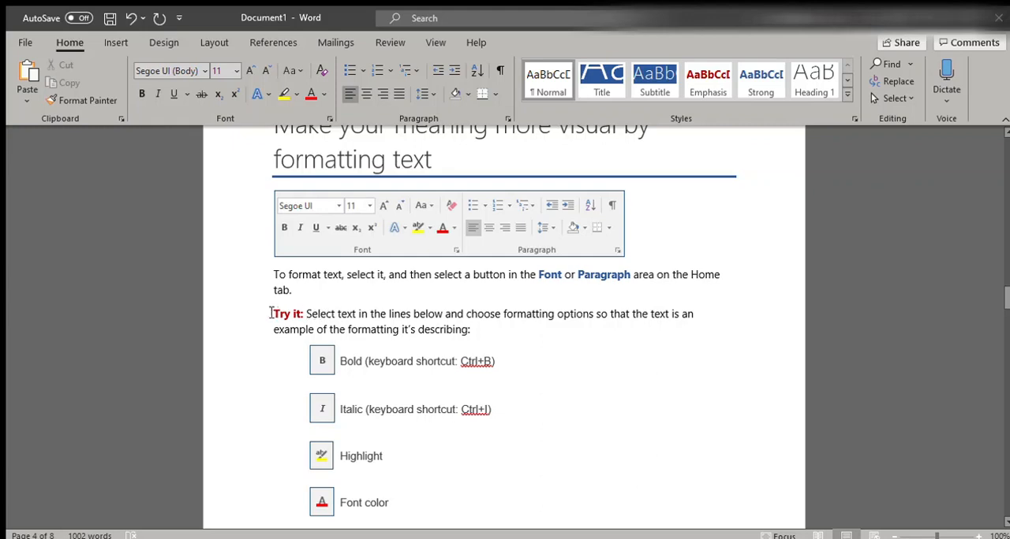
{"action": "left_click_drag", "start_coordinate": [280, 316], "coordinate": [481, 334]}
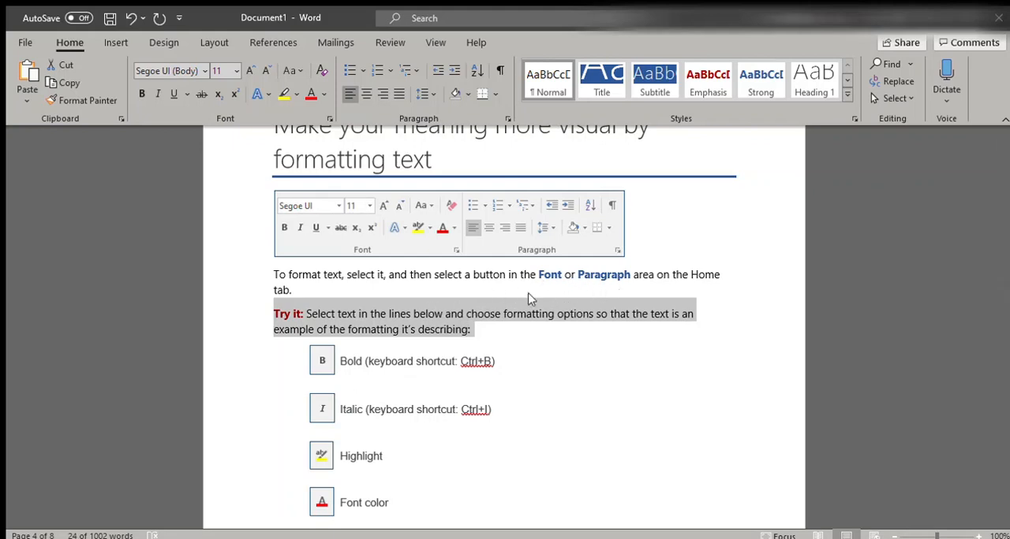
{"action": "scroll", "coordinate": [529, 293], "scroll_direction": "down", "scroll_amount": 6}
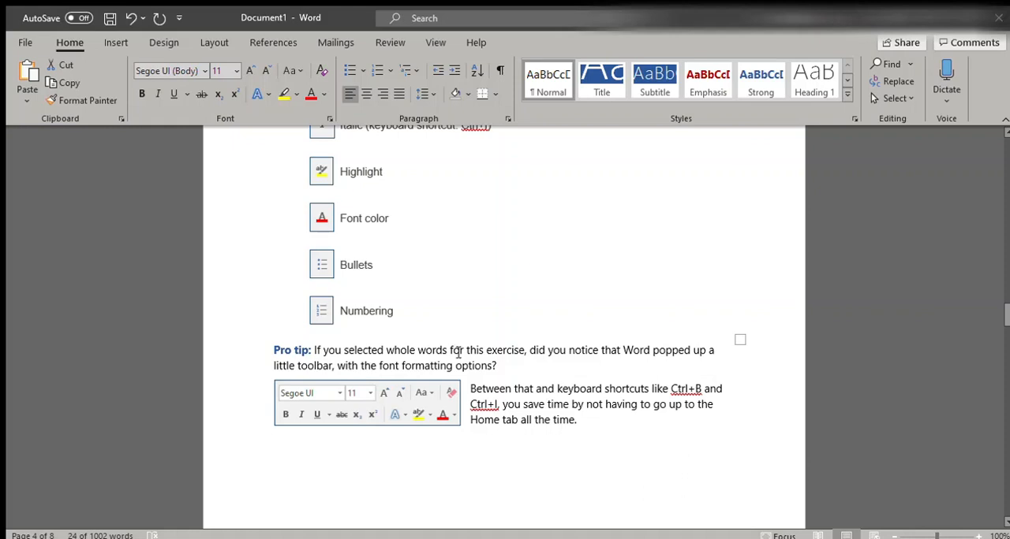
Try bold formatting on the Try it paragraph under "Make your meaning more visual by formatting text", and undo it
{"action": "scroll", "coordinate": [487, 359], "scroll_direction": "up", "scroll_amount": 5}
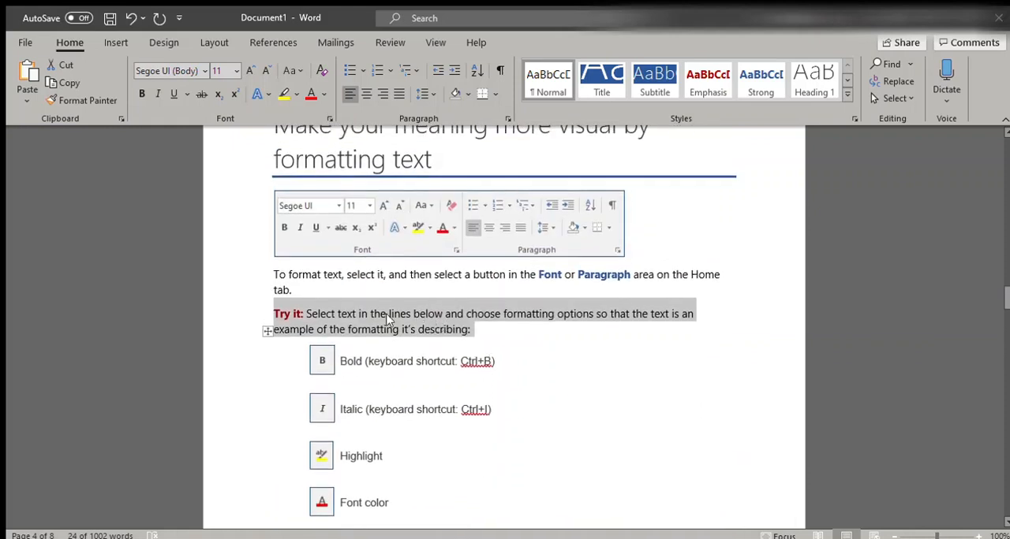
{"action": "left_click", "coordinate": [481, 324]}
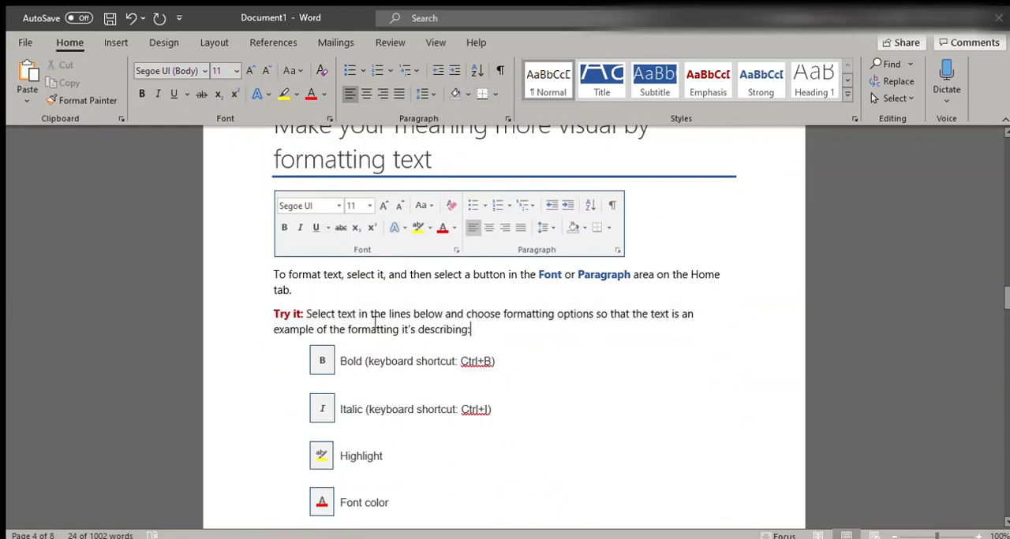
{"action": "triple_click", "coordinate": [430, 318]}
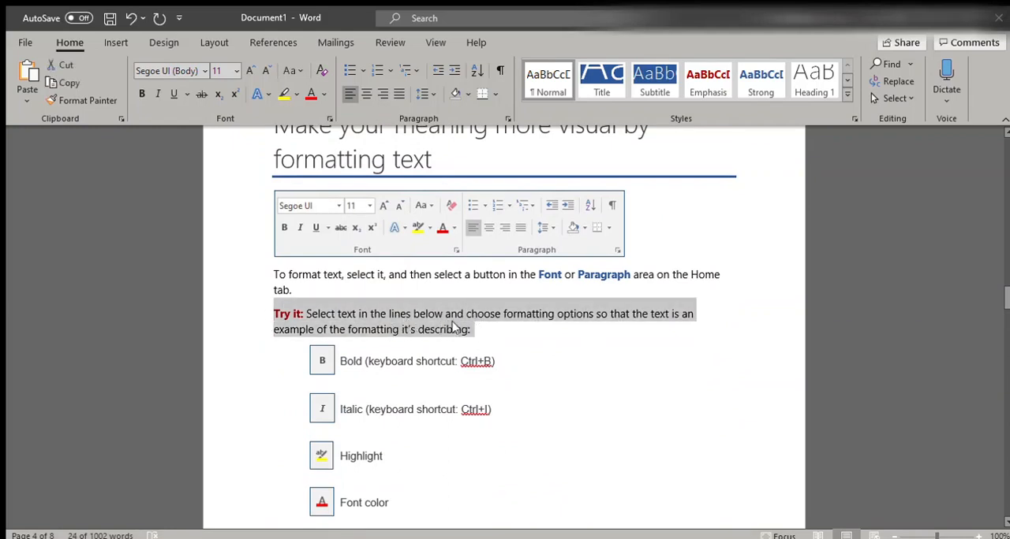
{"action": "left_click_drag", "start_coordinate": [471, 330], "coordinate": [289, 320]}
{"action": "left_click", "coordinate": [139, 93]}
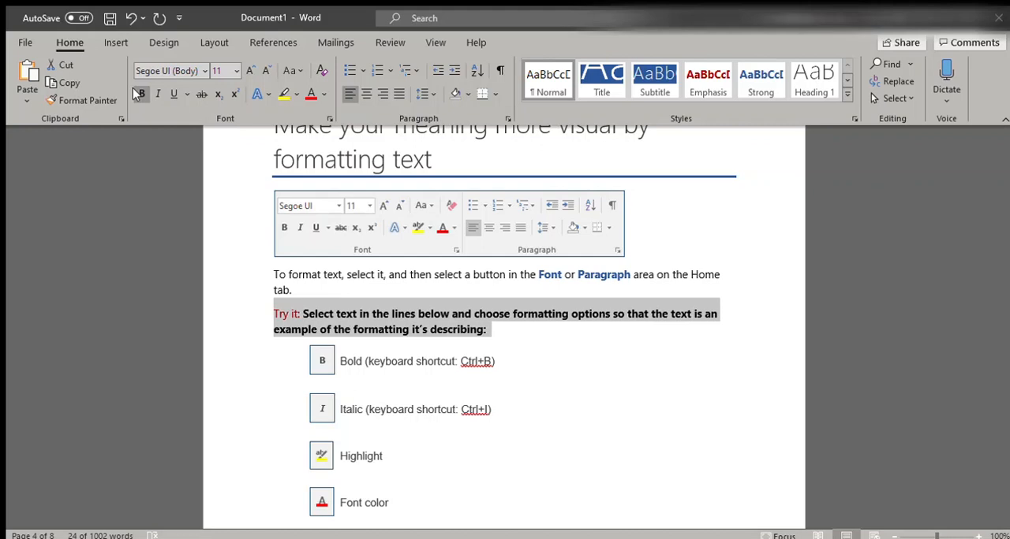
{"action": "key", "text": "ctrl+z"}
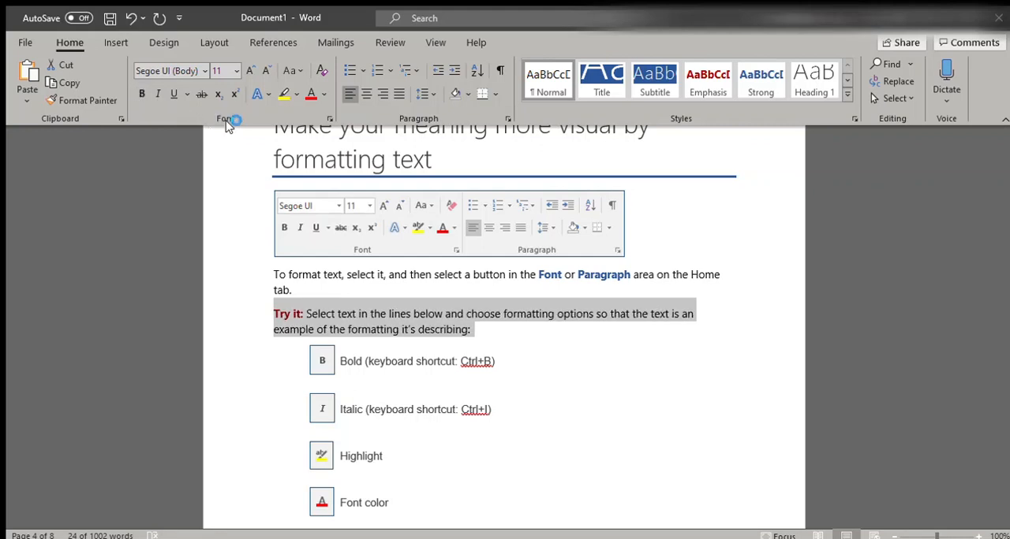
{"action": "left_click", "coordinate": [483, 327]}
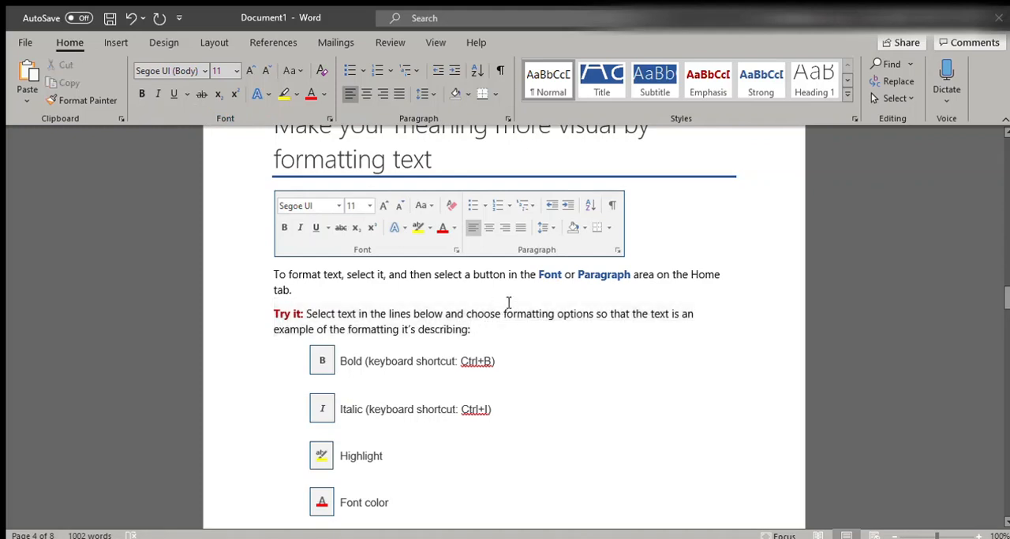
Toggle bold on the whole Try it paragraph, make it italic and highlight it in yellow
{"action": "left_click_drag", "start_coordinate": [478, 328], "coordinate": [268, 309]}
{"action": "key", "text": "ctrl+b"}
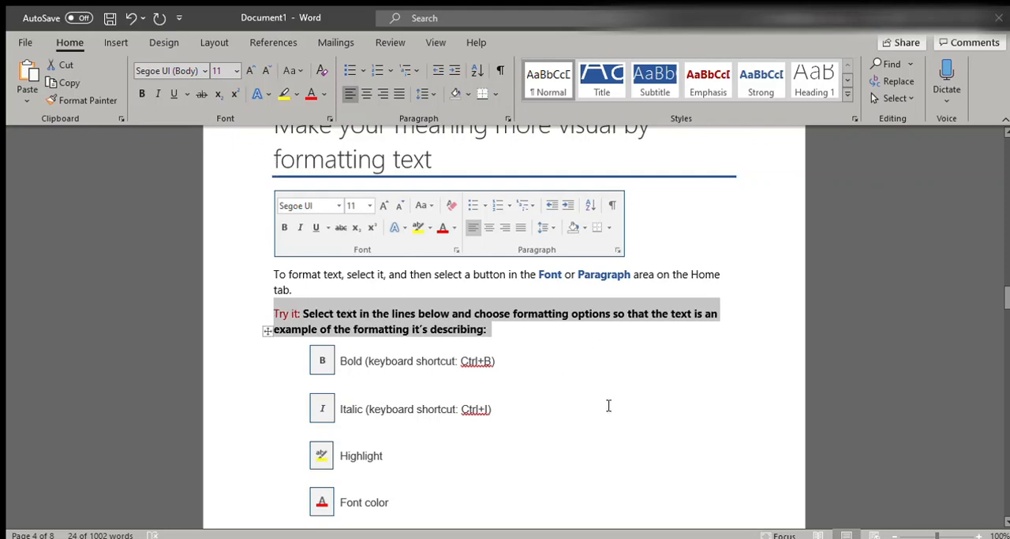
{"action": "left_click", "coordinate": [157, 94]}
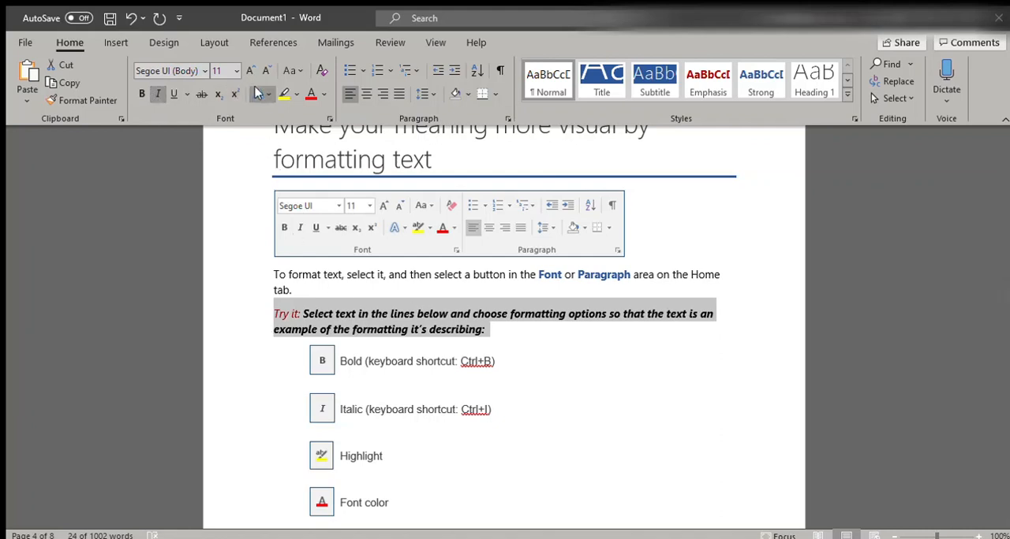
{"action": "left_click", "coordinate": [283, 94]}
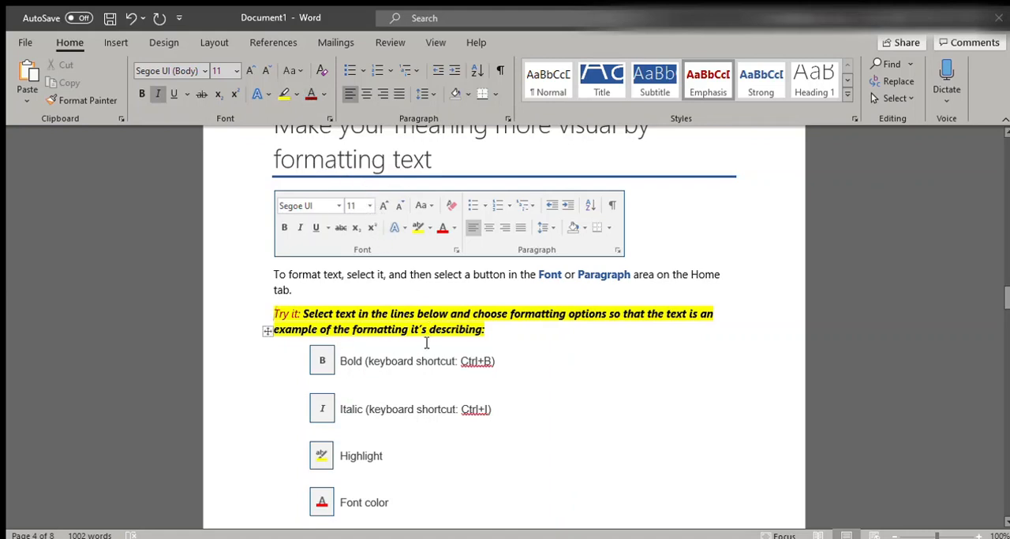
Change the font color of the highlighted Try it paragraph to dark red, and deselect it
{"action": "triple_click", "coordinate": [517, 333]}
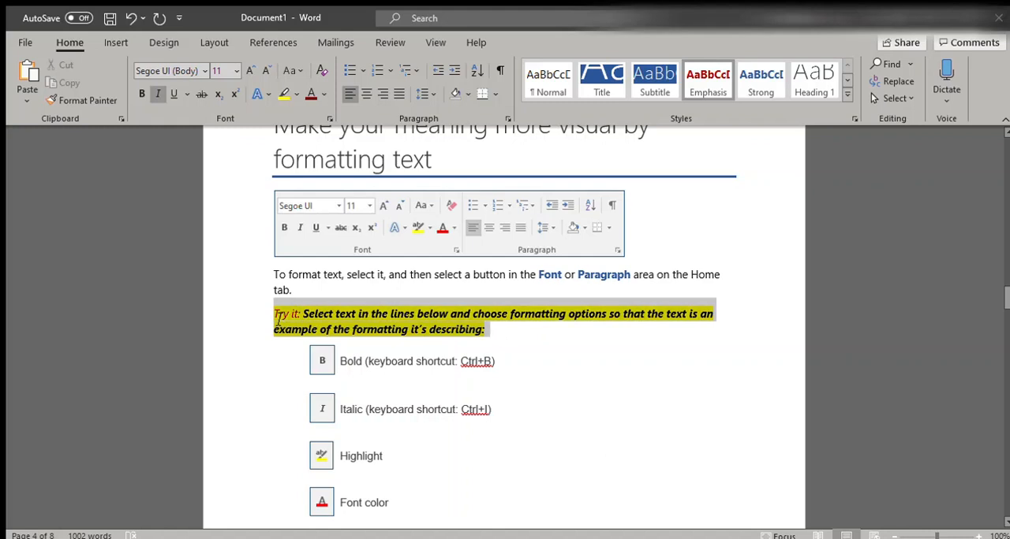
{"action": "left_click", "coordinate": [313, 96]}
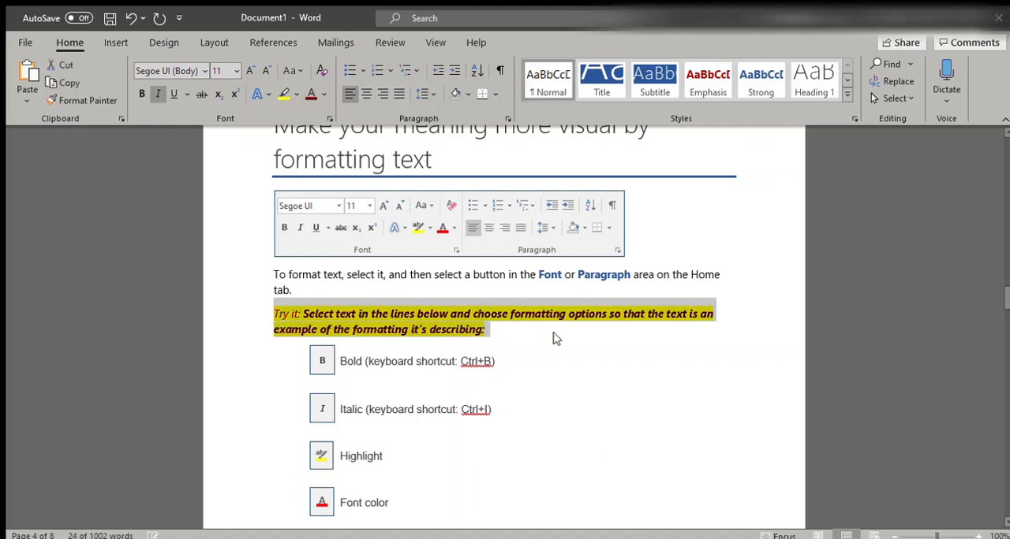
{"action": "left_click", "coordinate": [564, 412]}
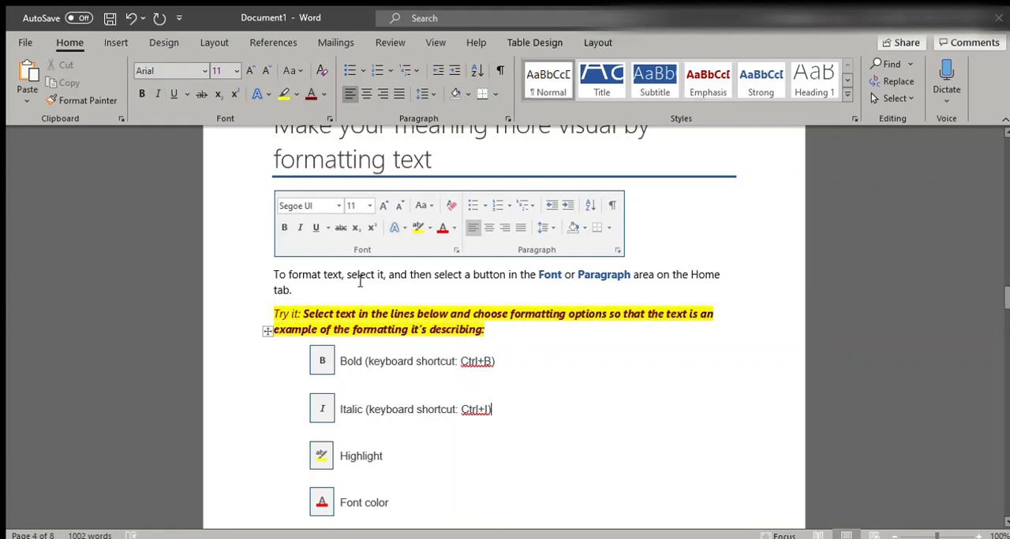
Try a bullet and a number on the Italic line of the formatting list, and undo both
{"action": "scroll", "coordinate": [426, 347], "scroll_direction": "down", "scroll_amount": 5}
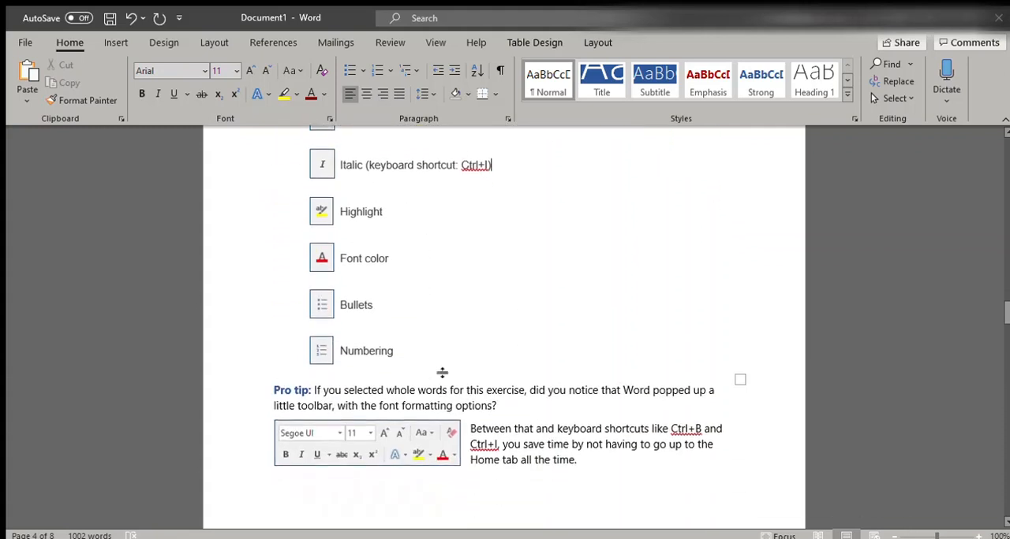
{"action": "scroll", "coordinate": [424, 247], "scroll_direction": "up", "scroll_amount": 3}
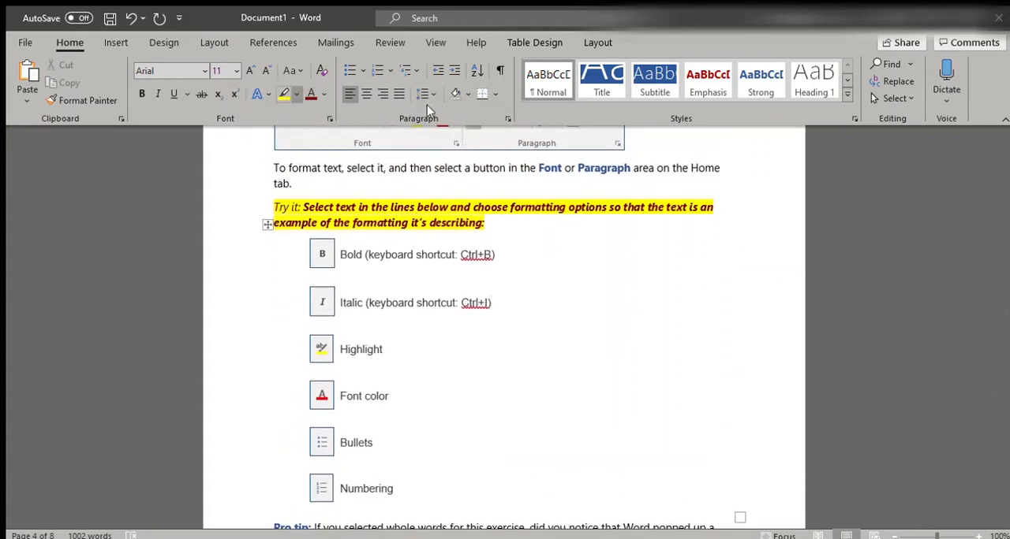
{"action": "left_click", "coordinate": [350, 71]}
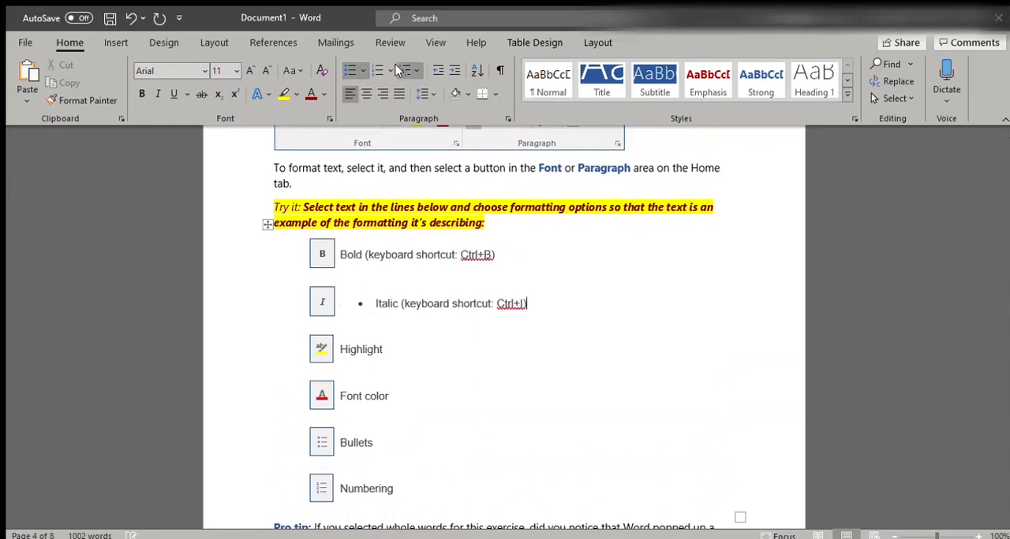
{"action": "left_click", "coordinate": [379, 71]}
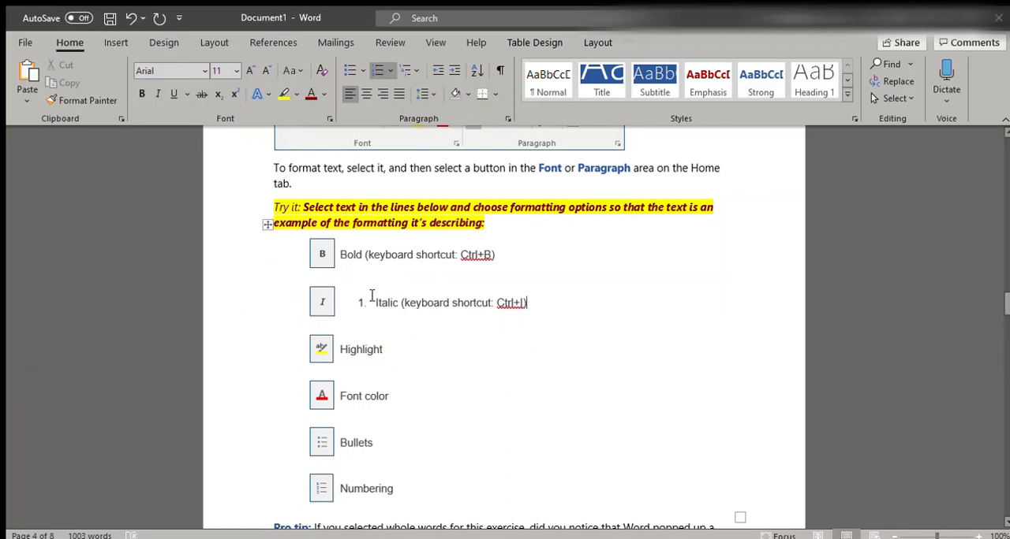
{"action": "key", "text": "ctrl+z"}
{"action": "key", "text": "ctrl+z"}
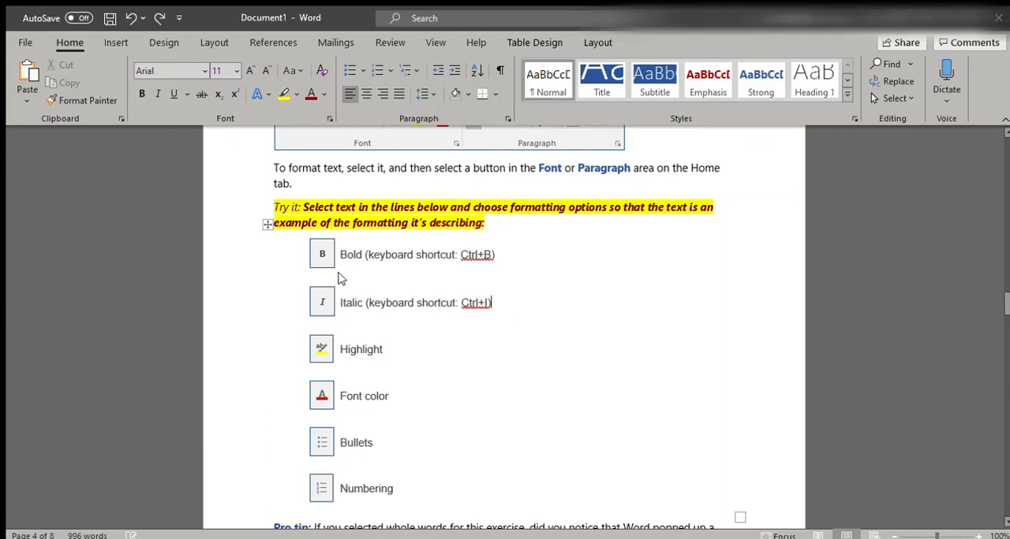
Turn the highlighted Try it paragraph into a bulleted item, and switch it to a numbered item
{"action": "left_click", "coordinate": [286, 207]}
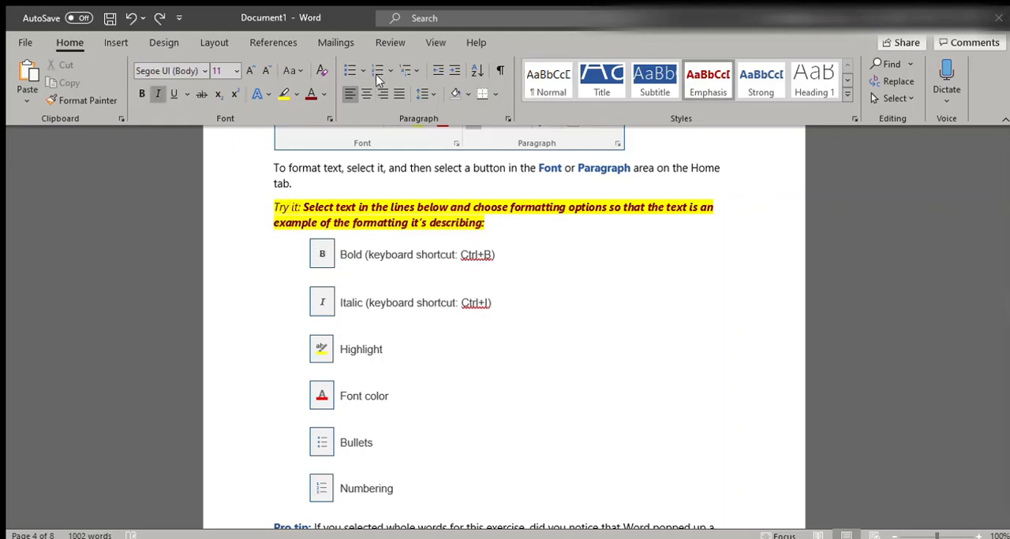
{"action": "left_click", "coordinate": [344, 70]}
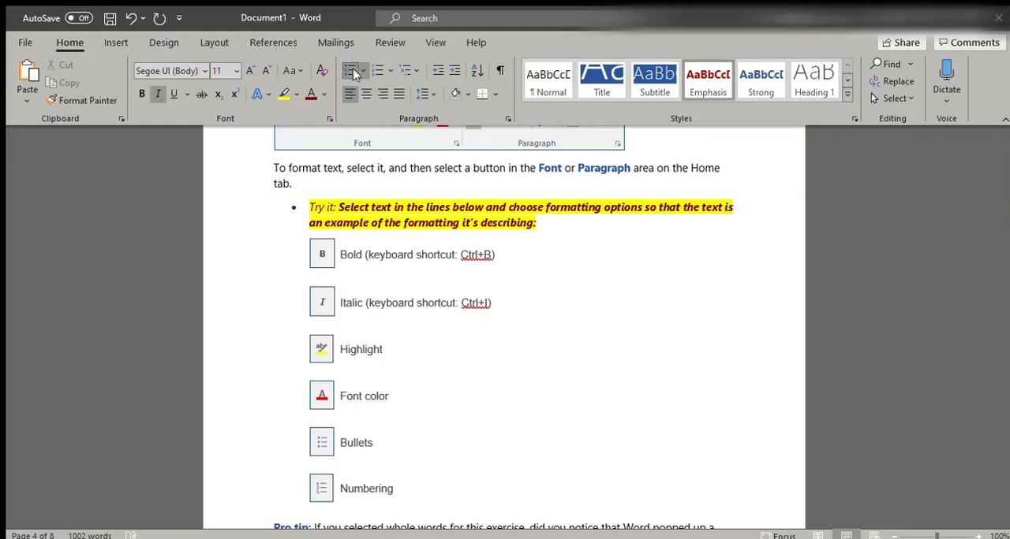
{"action": "left_click", "coordinate": [312, 223]}
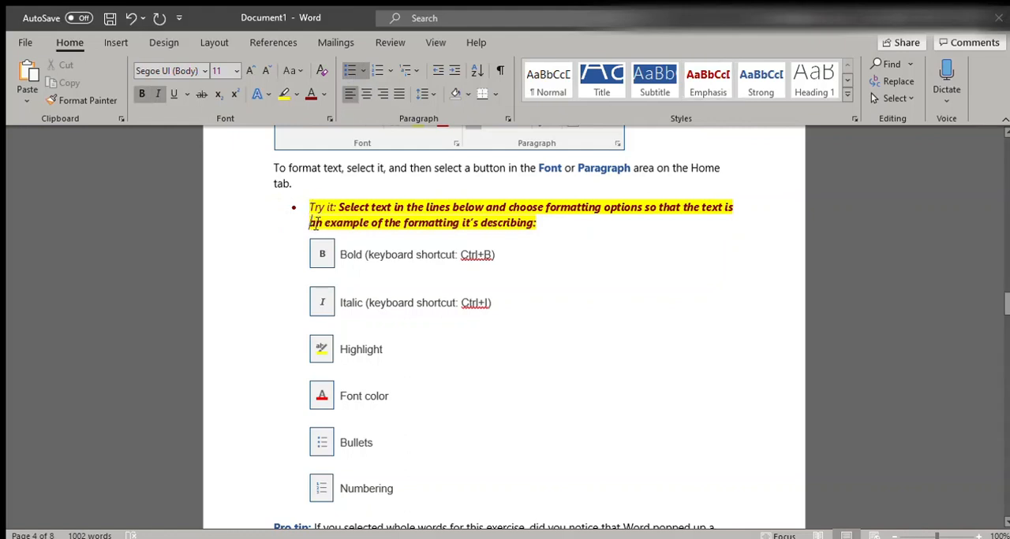
{"action": "left_click", "coordinate": [377, 70]}
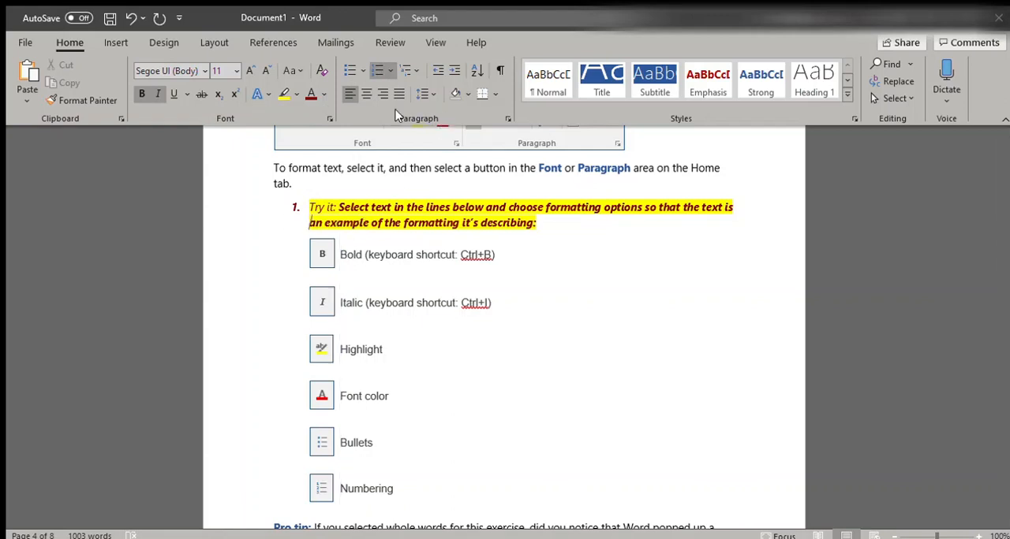
Read the "Make magic: use Heading styles" section and its Heading 1 exercise
{"action": "scroll", "coordinate": [551, 319], "scroll_direction": "down", "scroll_amount": 4}
{"action": "scroll", "coordinate": [480, 309], "scroll_direction": "down", "scroll_amount": 4}
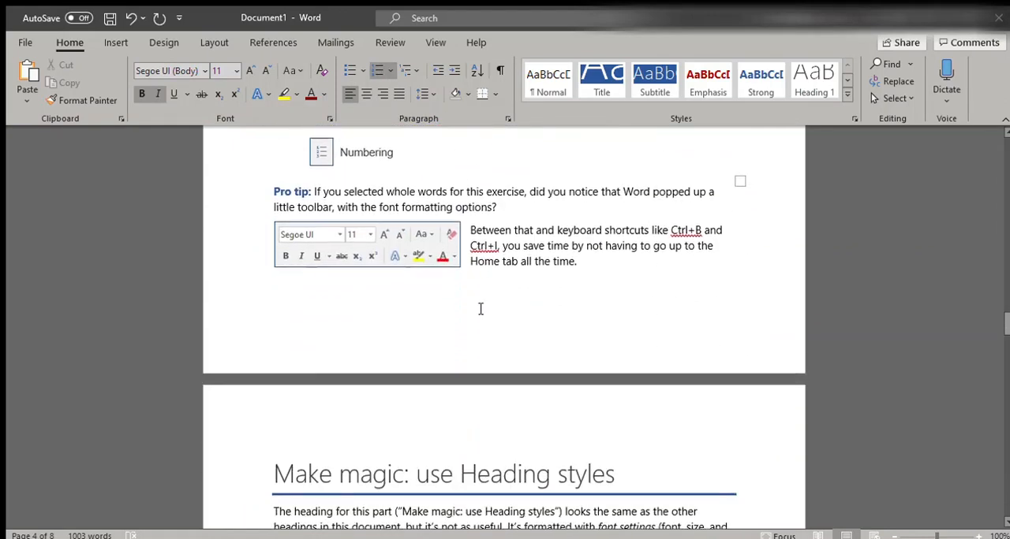
{"action": "scroll", "coordinate": [464, 317], "scroll_direction": "down", "scroll_amount": 5}
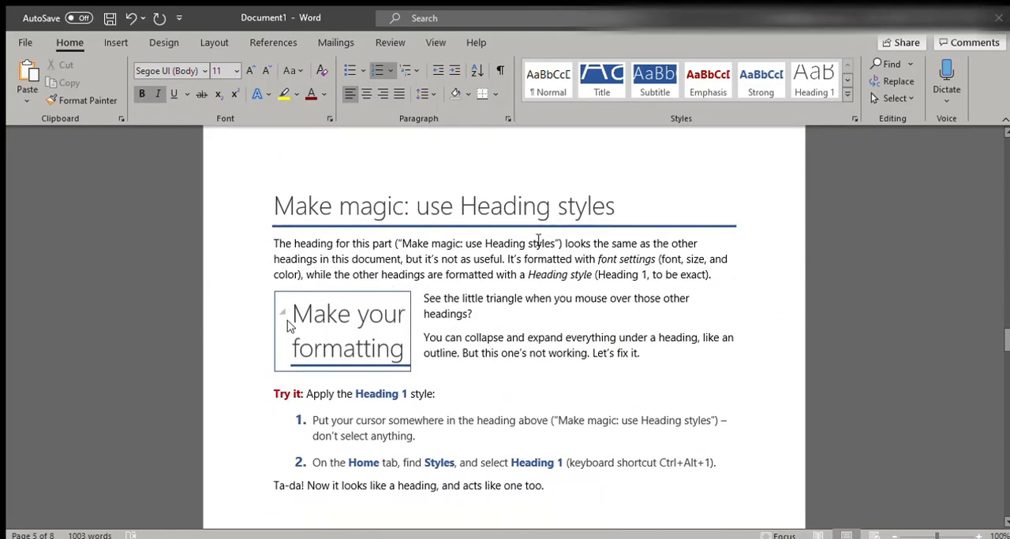
{"action": "scroll", "coordinate": [539, 240], "scroll_direction": "down", "scroll_amount": 2}
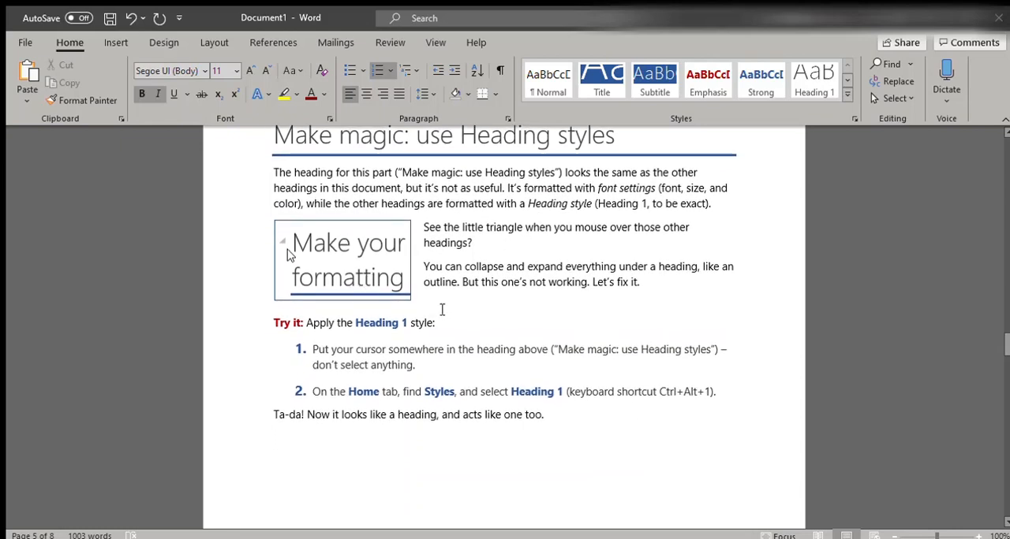
{"action": "scroll", "coordinate": [289, 261], "scroll_direction": "up", "scroll_amount": 1}
{"action": "scroll", "coordinate": [408, 281], "scroll_direction": "up", "scroll_amount": 7}
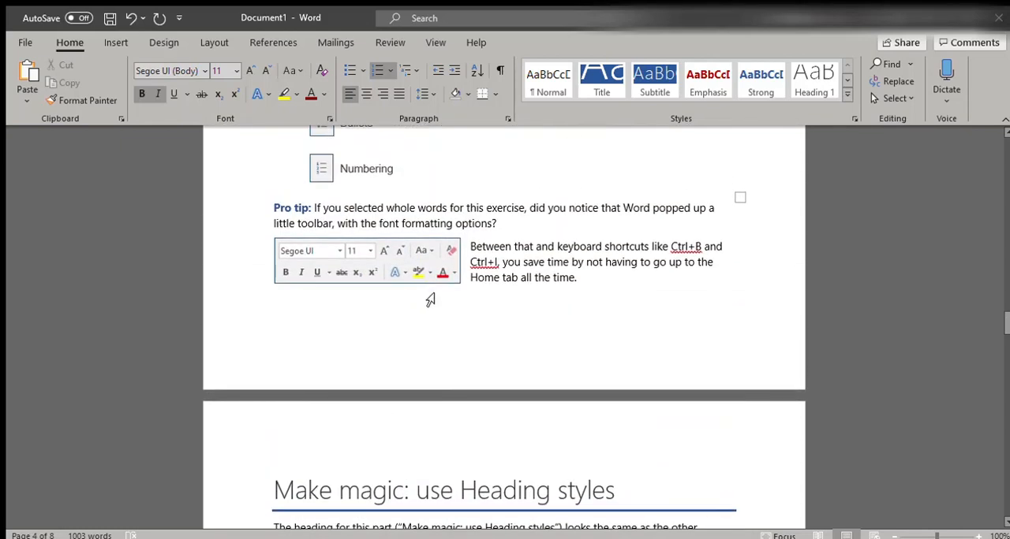
Try collapsing the "Make your meaning more visual by formatting text" heading, and undo the collapse
{"action": "scroll", "coordinate": [418, 296], "scroll_direction": "up", "scroll_amount": 10}
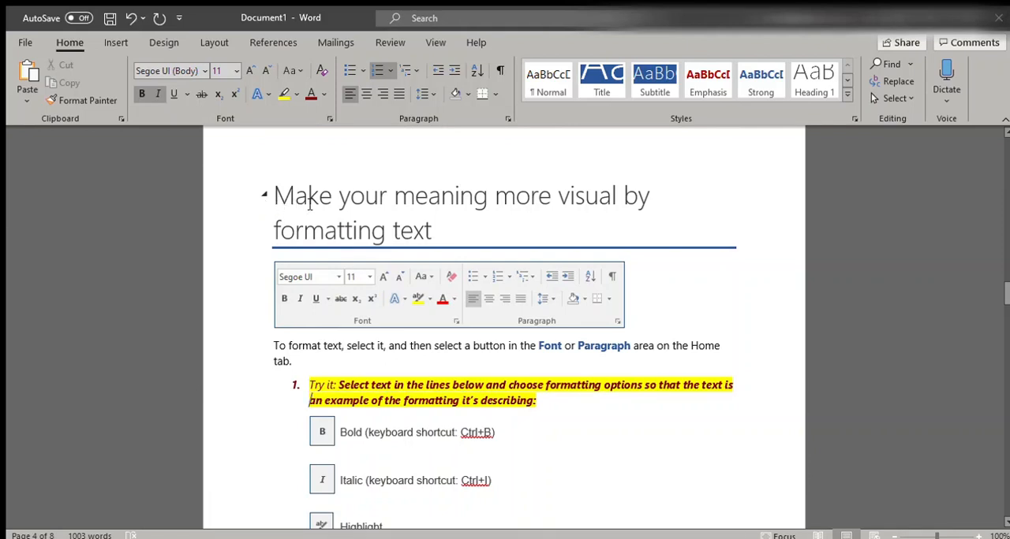
{"action": "left_click", "coordinate": [261, 195]}
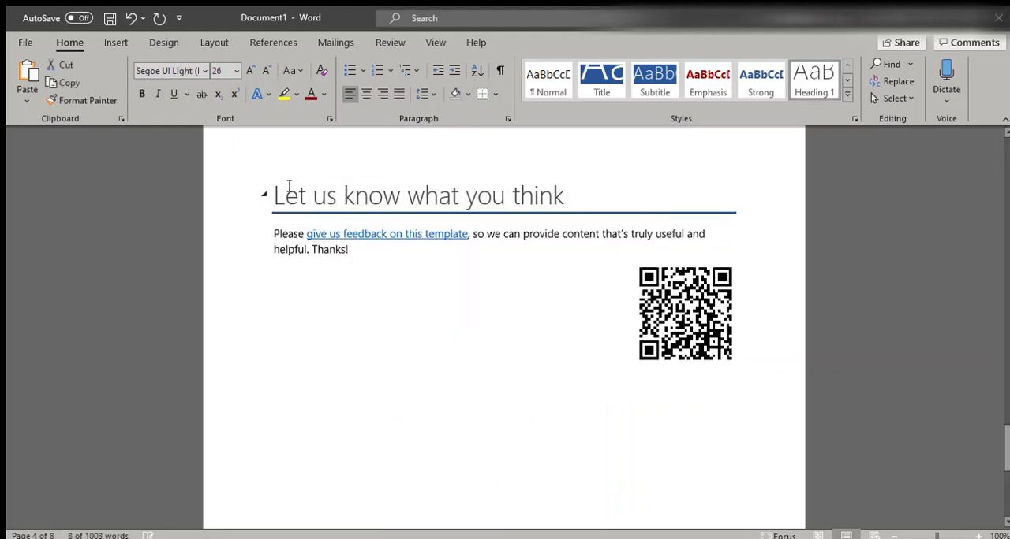
{"action": "key", "text": "ctrl+z"}
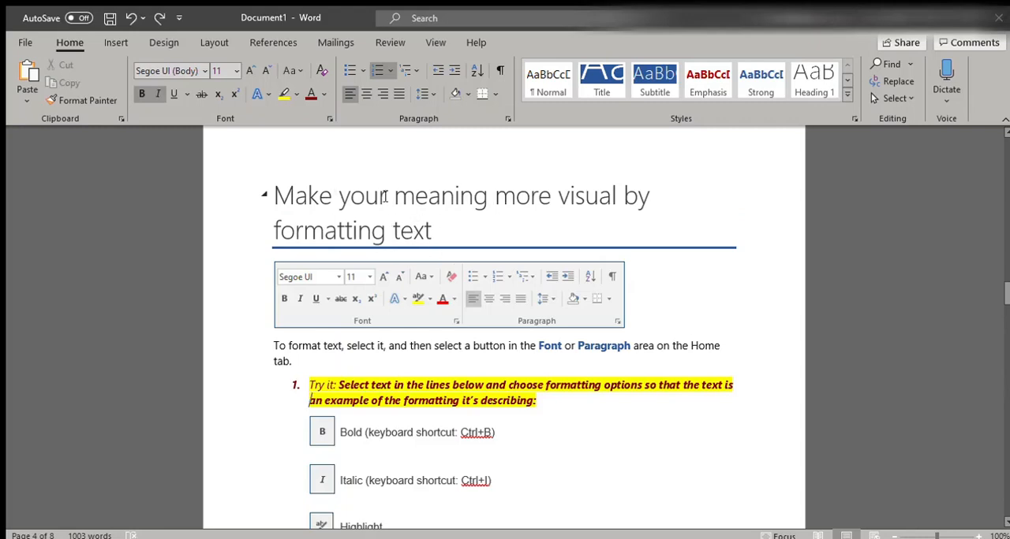
Apply the Heading 1 style to the "Make magic: use Heading styles" heading, and look over the section
{"action": "scroll", "coordinate": [419, 284], "scroll_direction": "down", "scroll_amount": 7}
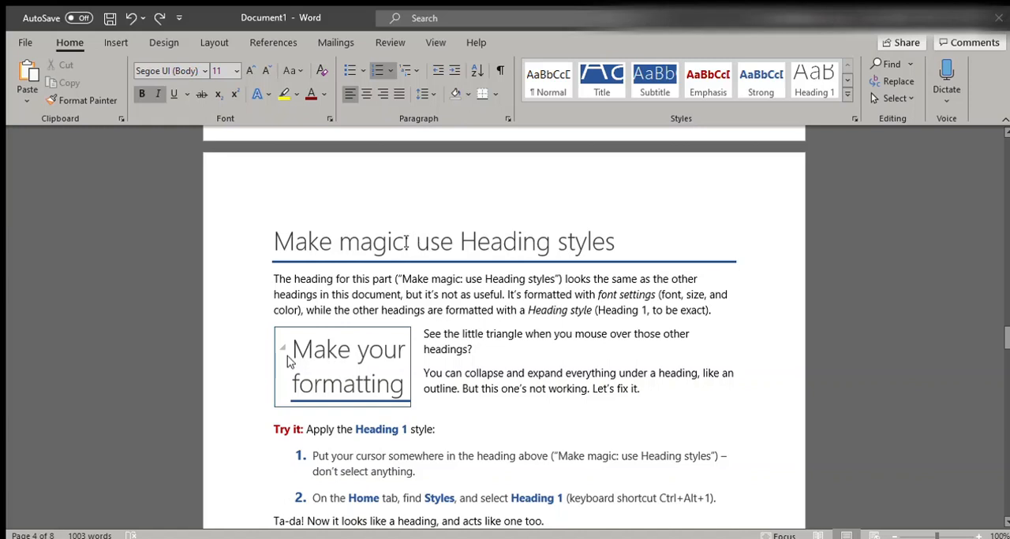
{"action": "left_click", "coordinate": [406, 243]}
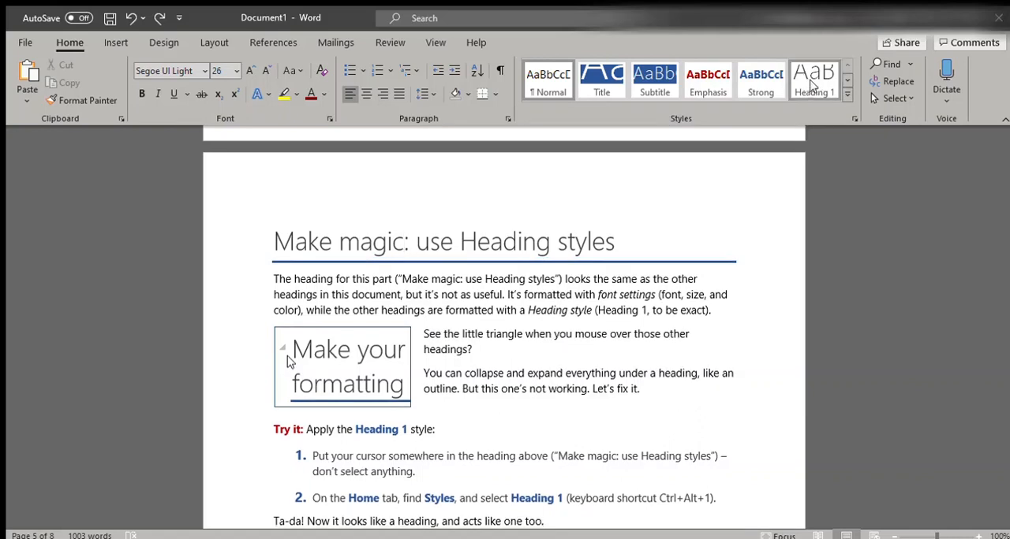
{"action": "left_click", "coordinate": [805, 77]}
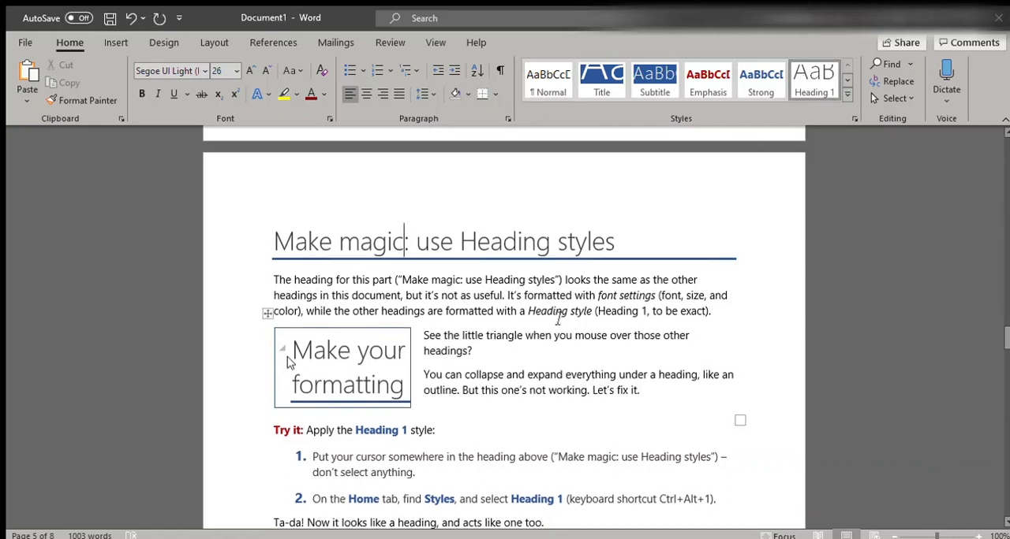
{"action": "left_click", "coordinate": [542, 341]}
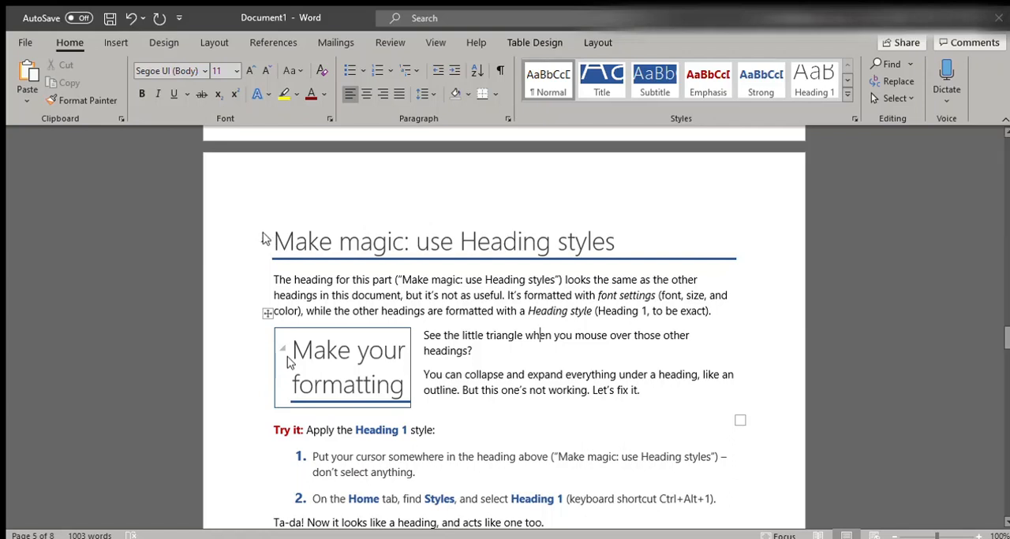
{"action": "scroll", "coordinate": [465, 280], "scroll_direction": "down", "scroll_amount": 3}
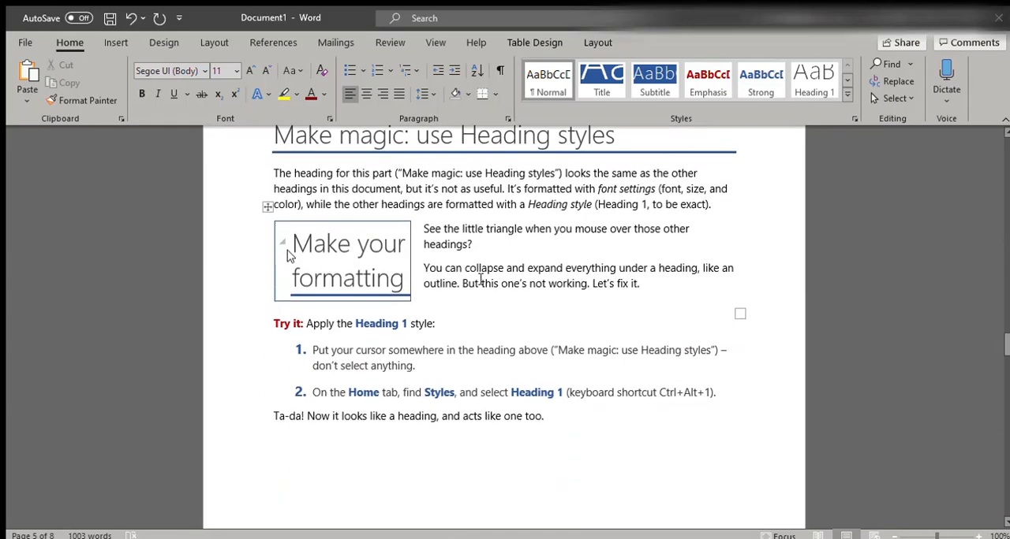
{"action": "scroll", "coordinate": [498, 290], "scroll_direction": "up", "scroll_amount": 1}
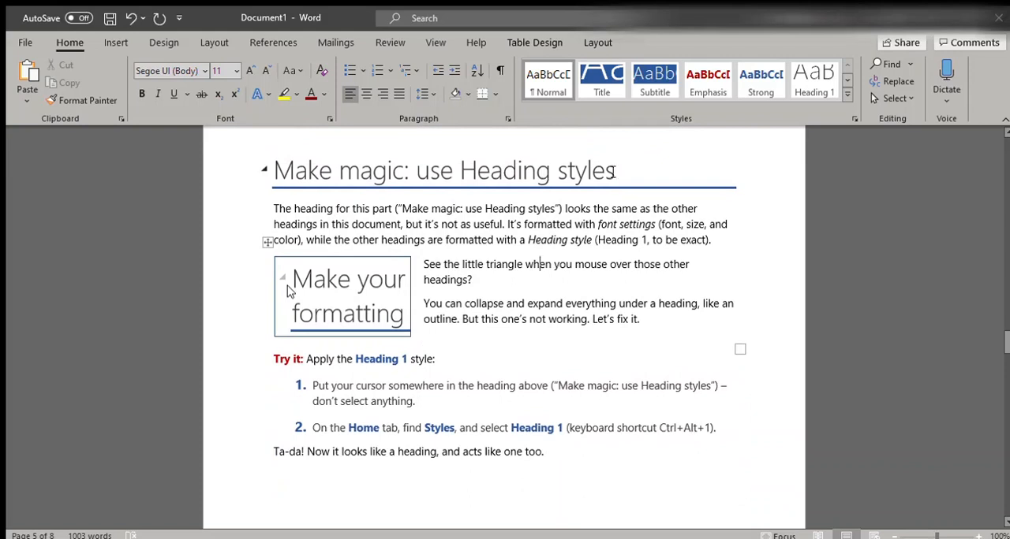
Examine the style of the "Make magic: use Heading styles" heading and look over its Heading 1 exercise
{"action": "left_click", "coordinate": [846, 82]}
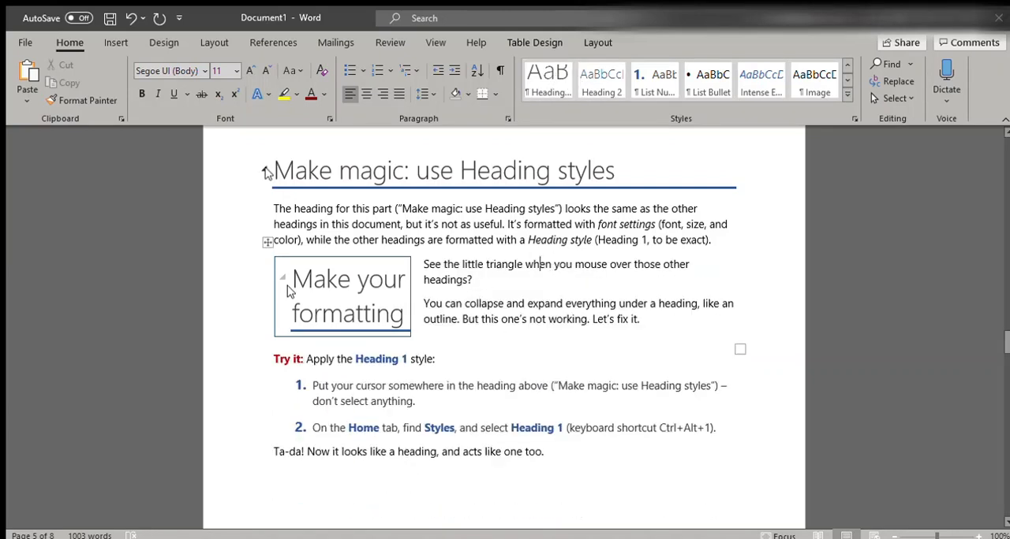
{"action": "left_click", "coordinate": [287, 170]}
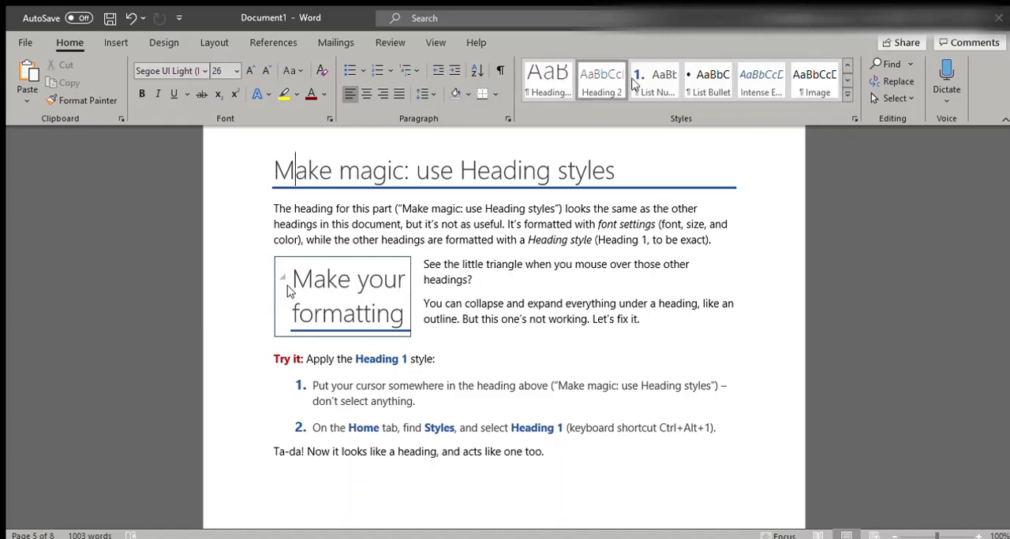
{"action": "scroll", "coordinate": [534, 254], "scroll_direction": "down", "scroll_amount": 2}
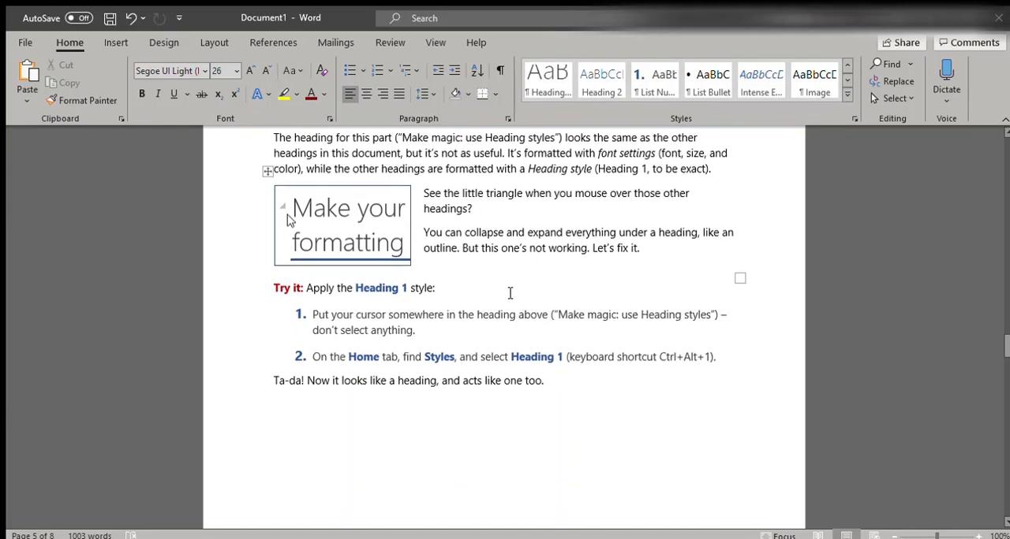
{"action": "scroll", "coordinate": [510, 292], "scroll_direction": "down", "scroll_amount": 3}
{"action": "scroll", "coordinate": [500, 285], "scroll_direction": "up", "scroll_amount": 1}
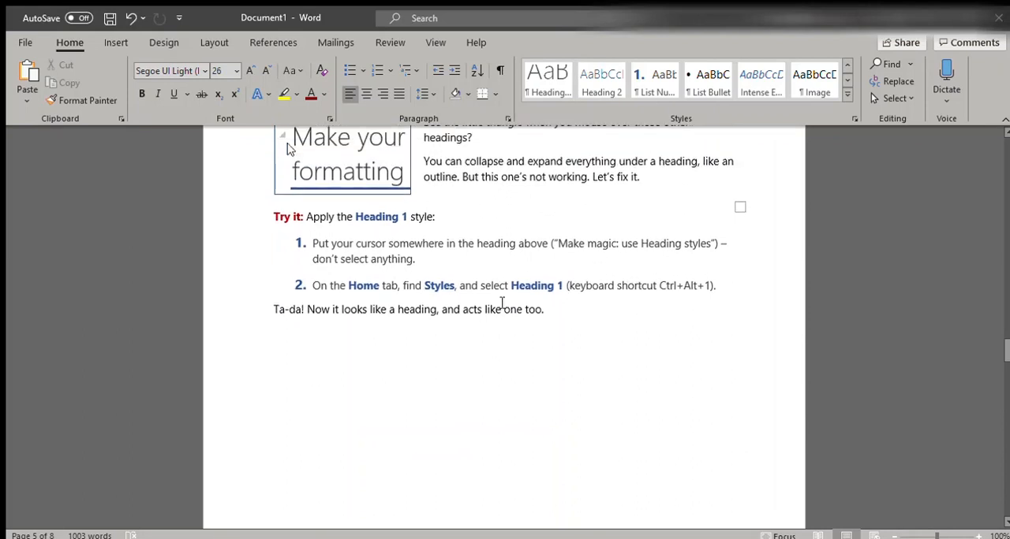
{"action": "scroll", "coordinate": [543, 431], "scroll_direction": "up", "scroll_amount": 5}
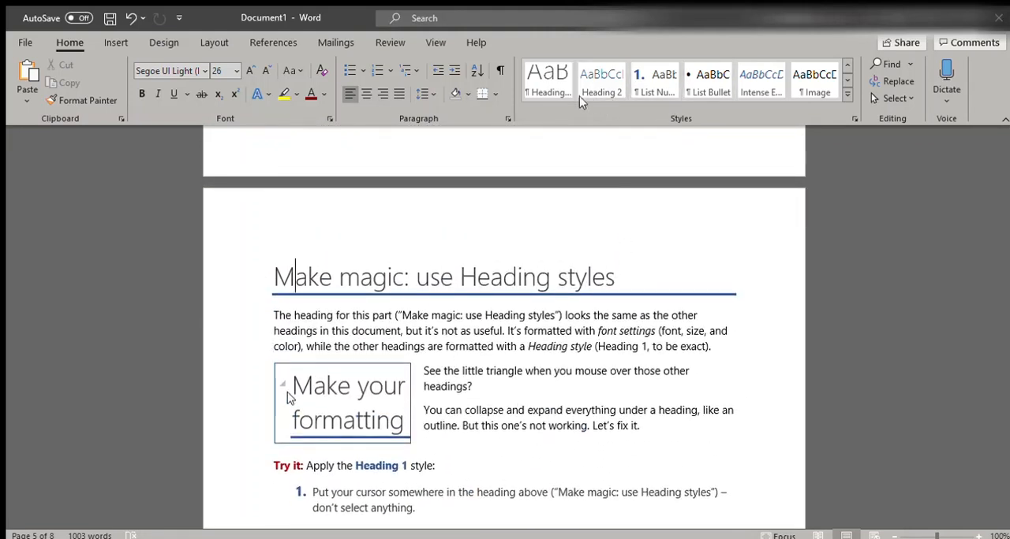
{"action": "left_click", "coordinate": [525, 333]}
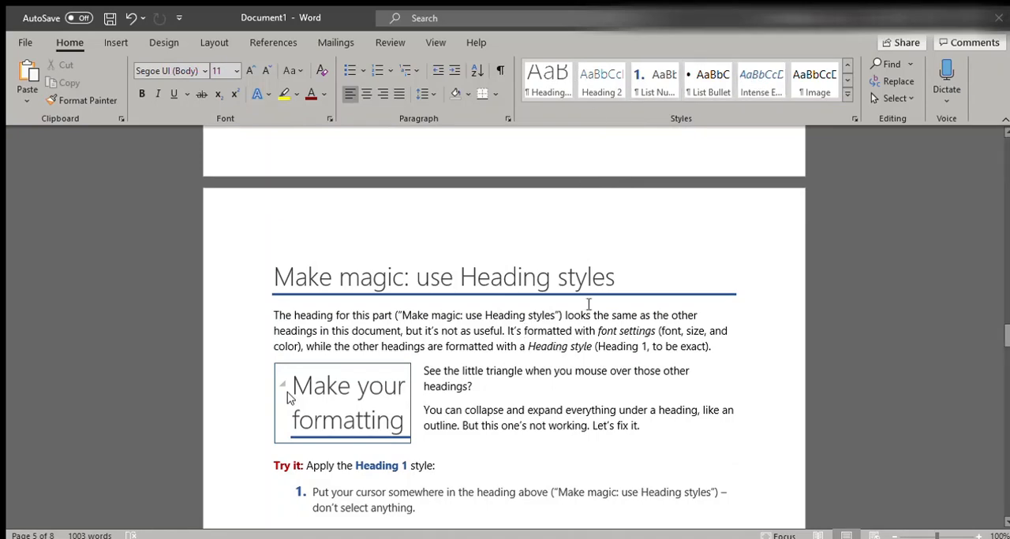
{"action": "scroll", "coordinate": [536, 378], "scroll_direction": "down", "scroll_amount": 3}
{"action": "scroll", "coordinate": [530, 379], "scroll_direction": "down", "scroll_amount": 1}
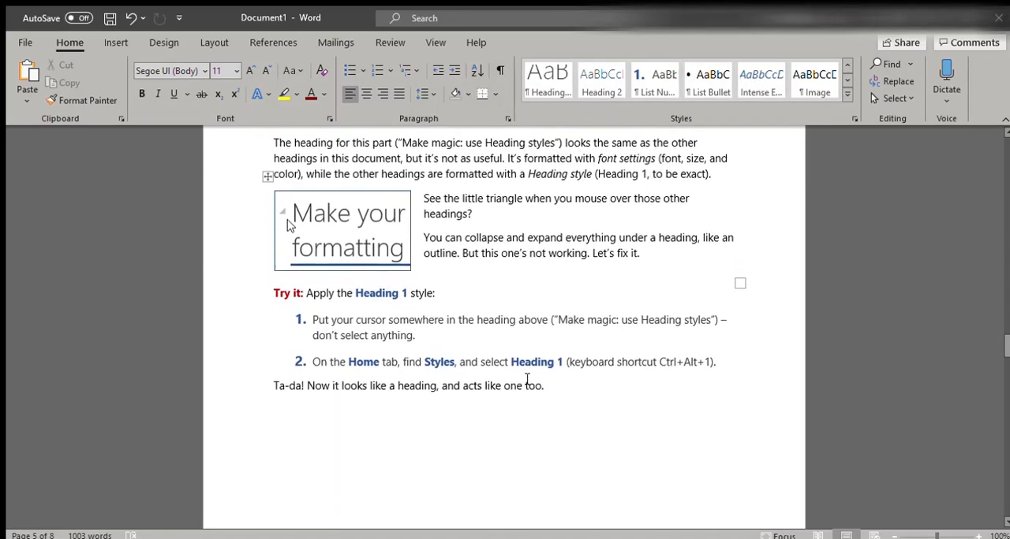
{"action": "scroll", "coordinate": [513, 276], "scroll_direction": "up", "scroll_amount": 4}
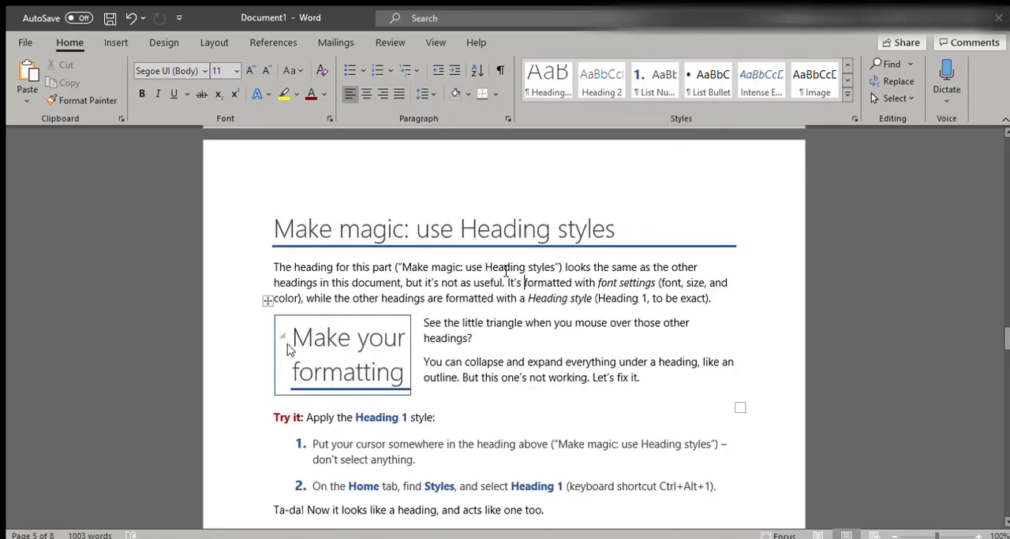
Reapply the Heading 1 style to the "Make magic: use Heading styles" heading
{"action": "left_click", "coordinate": [360, 316]}
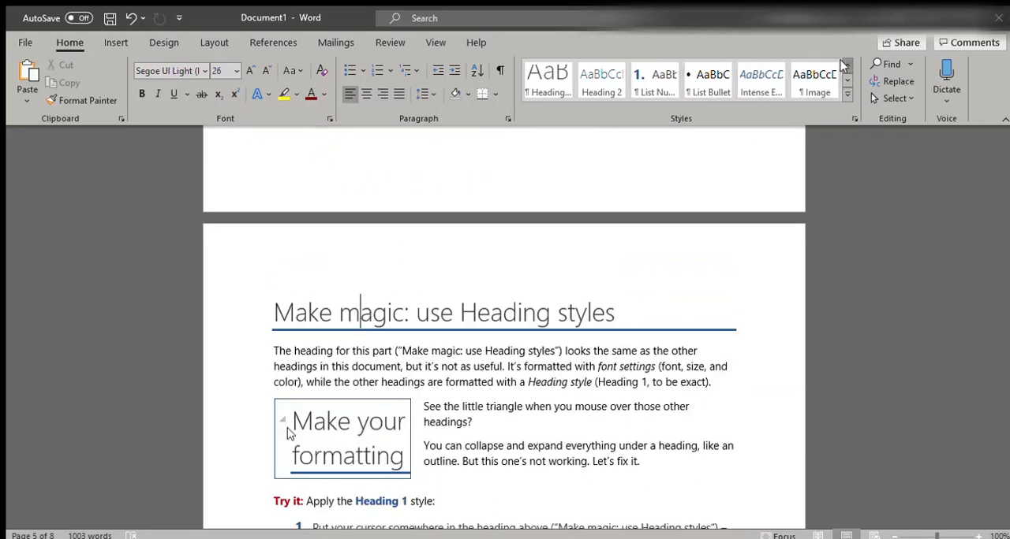
{"action": "scroll", "coordinate": [821, 83], "scroll_direction": "up", "scroll_amount": 1}
{"action": "left_click", "coordinate": [831, 85]}
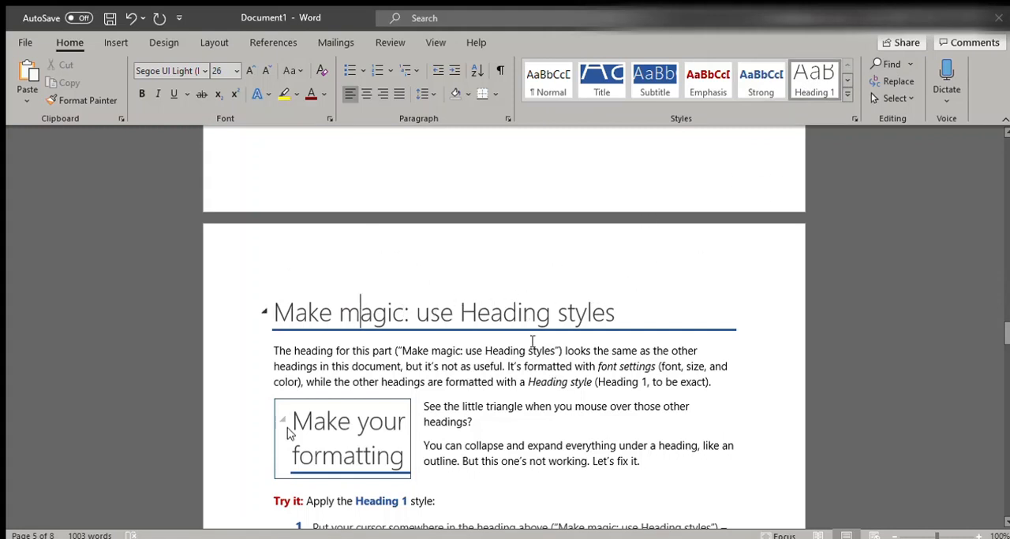
Read the "Give your doc an instant makeover" section and its exercise on style sets and themes
{"action": "scroll", "coordinate": [465, 343], "scroll_direction": "down", "scroll_amount": 3}
{"action": "scroll", "coordinate": [478, 351], "scroll_direction": "down", "scroll_amount": 10}
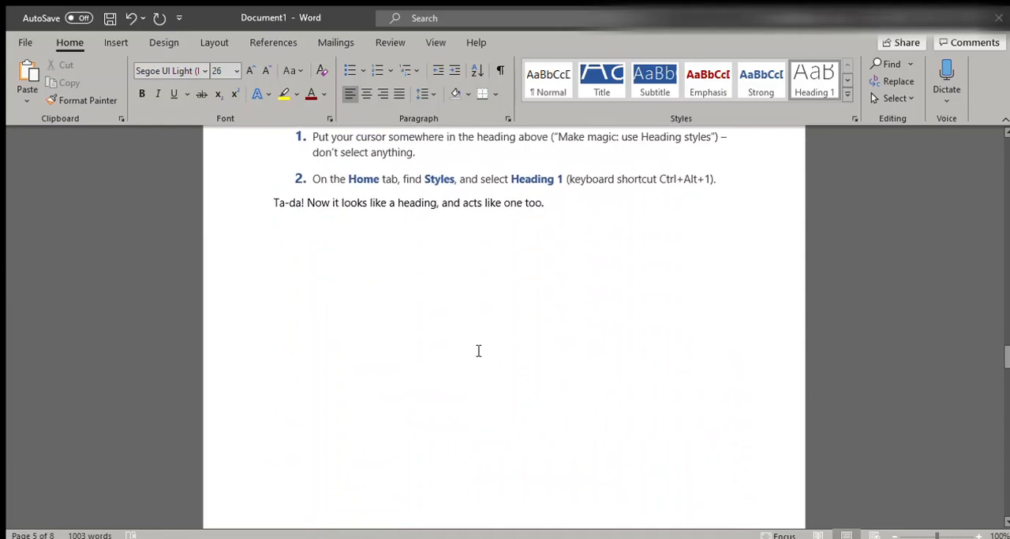
{"action": "scroll", "coordinate": [478, 351], "scroll_direction": "down", "scroll_amount": 5}
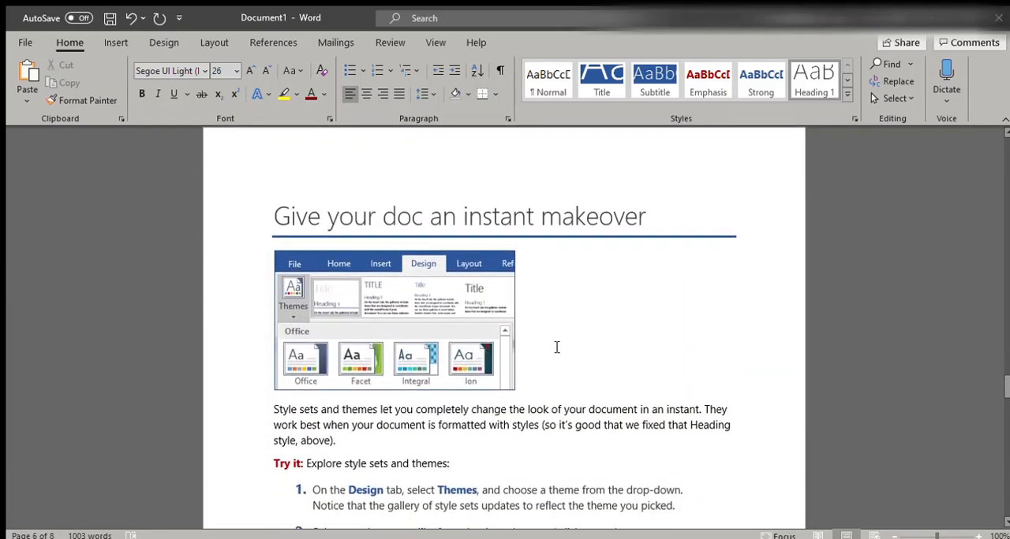
{"action": "scroll", "coordinate": [560, 362], "scroll_direction": "down", "scroll_amount": 3}
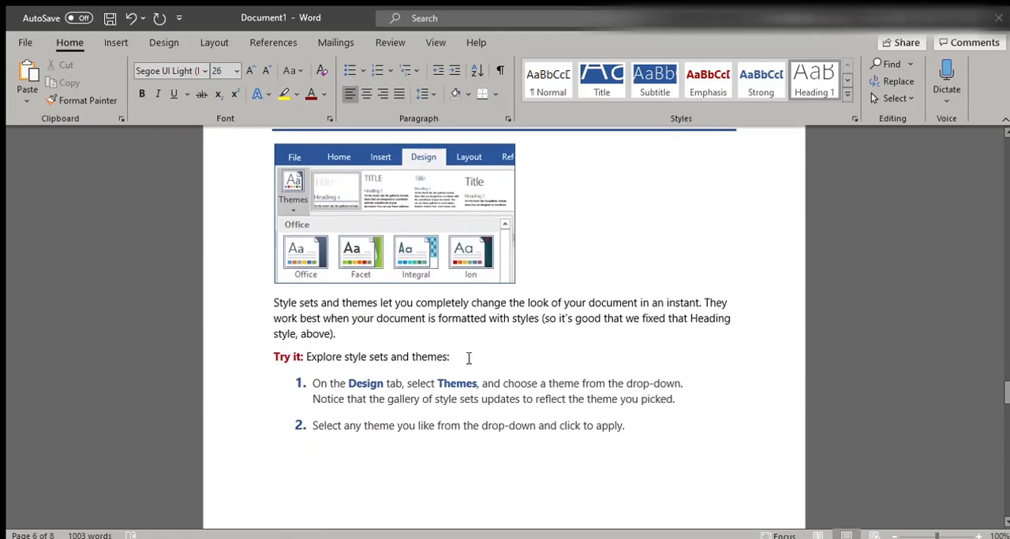
{"action": "scroll", "coordinate": [489, 365], "scroll_direction": "up", "scroll_amount": 4}
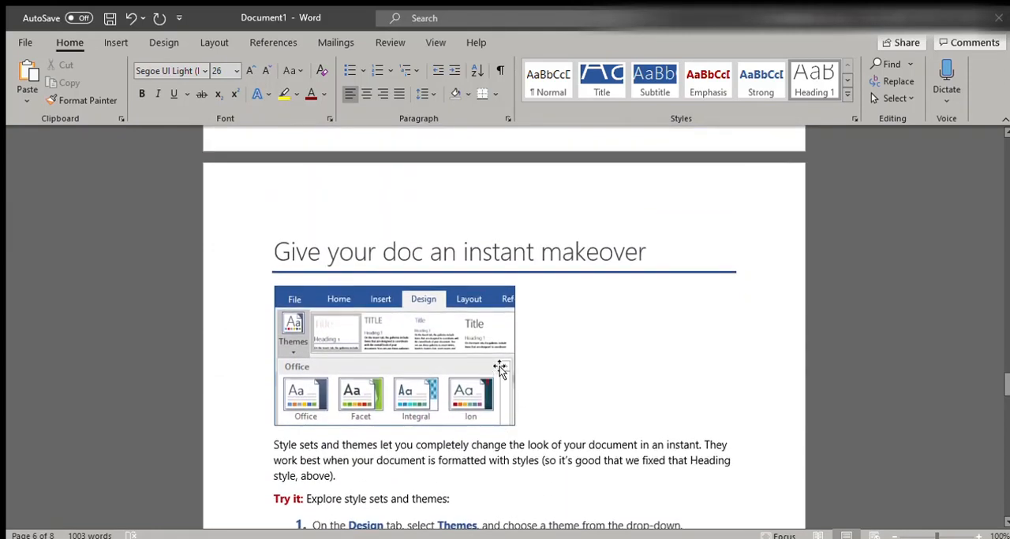
{"action": "scroll", "coordinate": [500, 367], "scroll_direction": "down", "scroll_amount": 3}
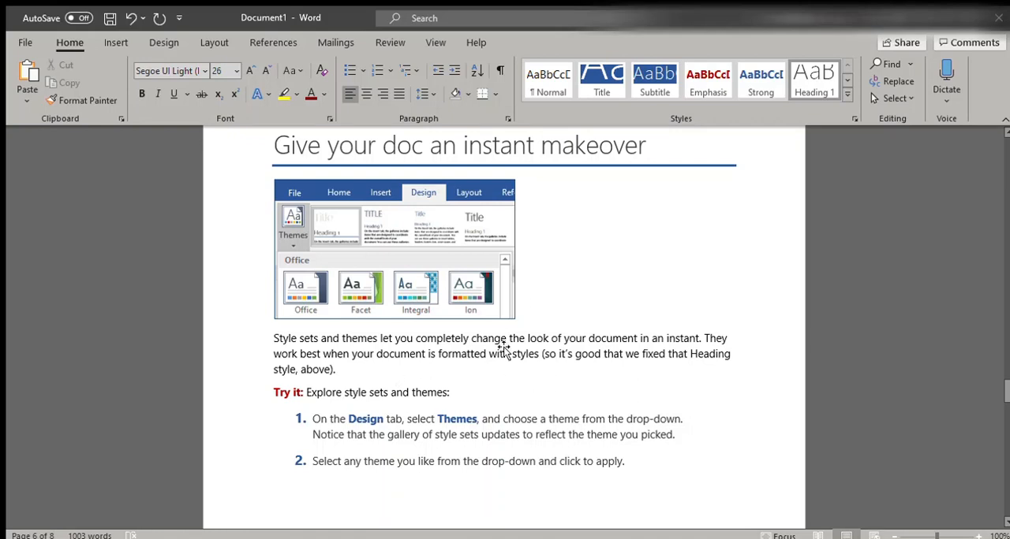
{"action": "scroll", "coordinate": [548, 225], "scroll_direction": "up", "scroll_amount": 15}
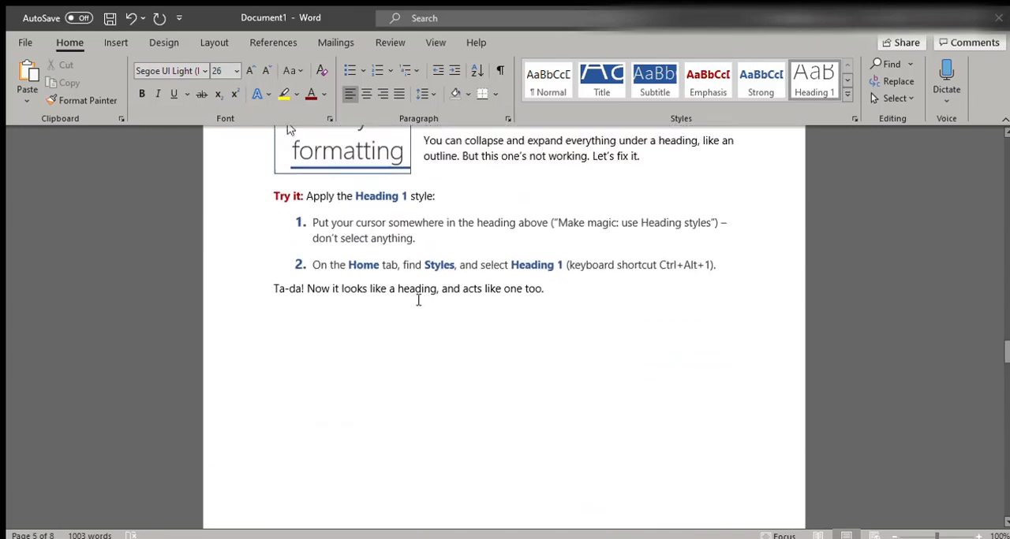
{"action": "scroll", "coordinate": [505, 336], "scroll_direction": "down", "scroll_amount": 15}
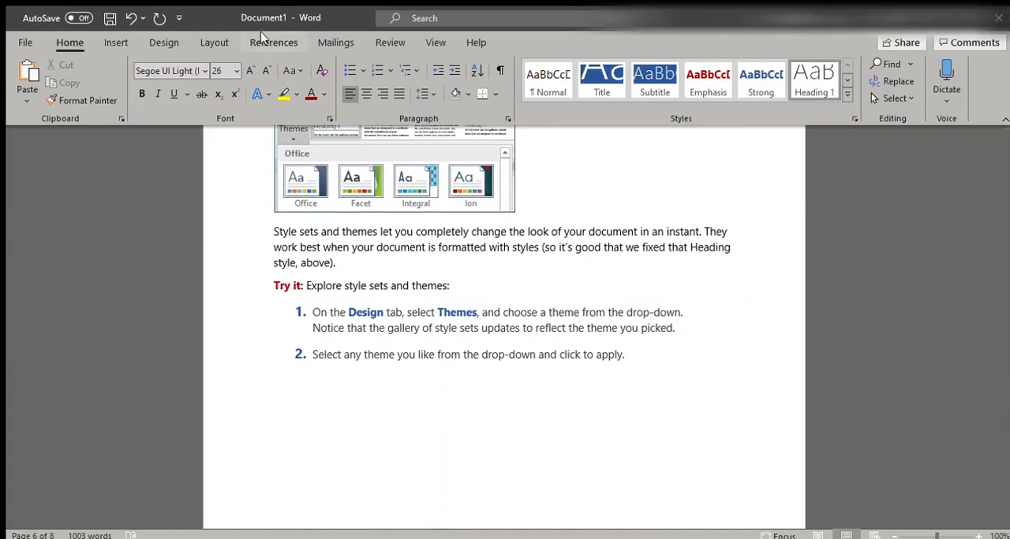
Try a document theme with green accents and condensed headings
{"action": "left_click", "coordinate": [160, 42]}
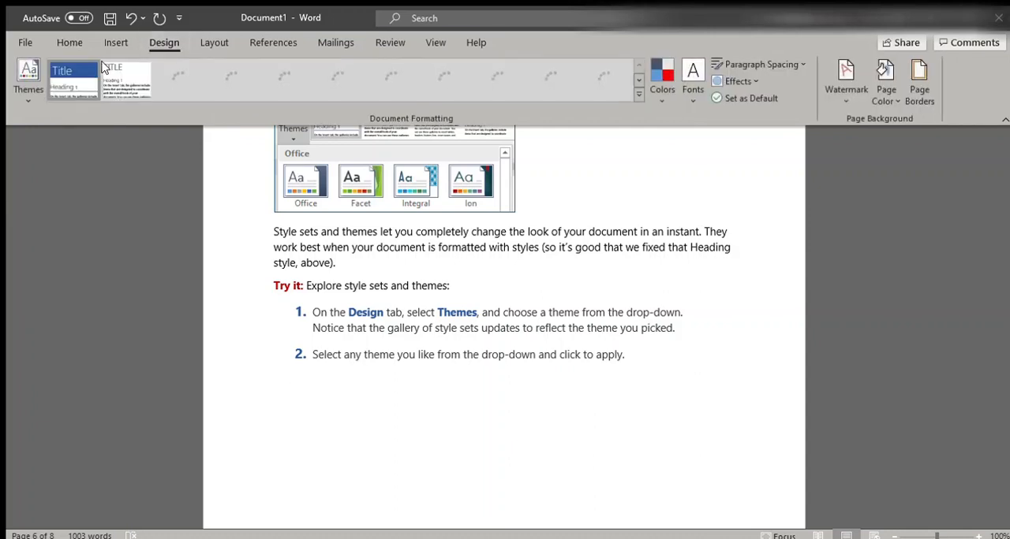
{"action": "left_click", "coordinate": [23, 92]}
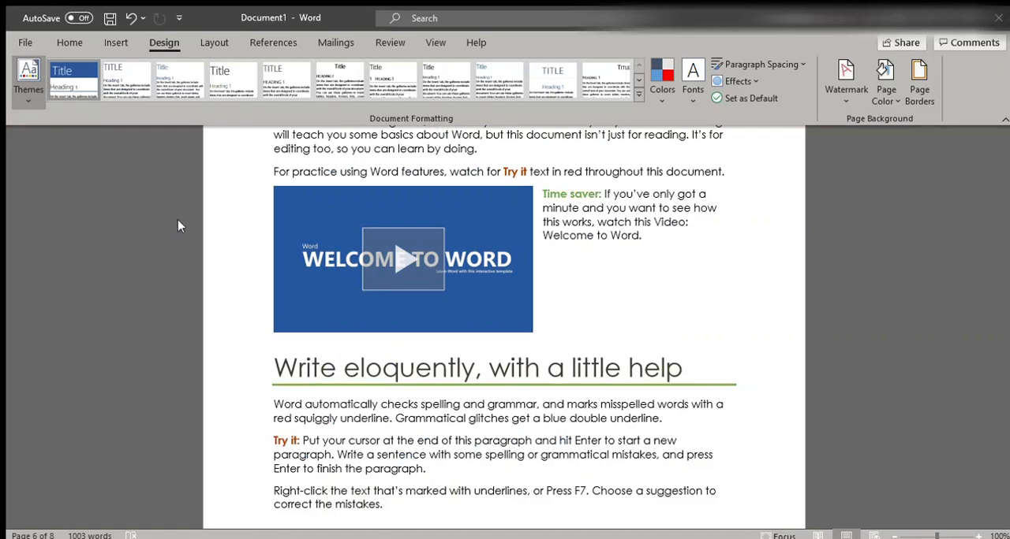
{"action": "left_click", "coordinate": [220, 157]}
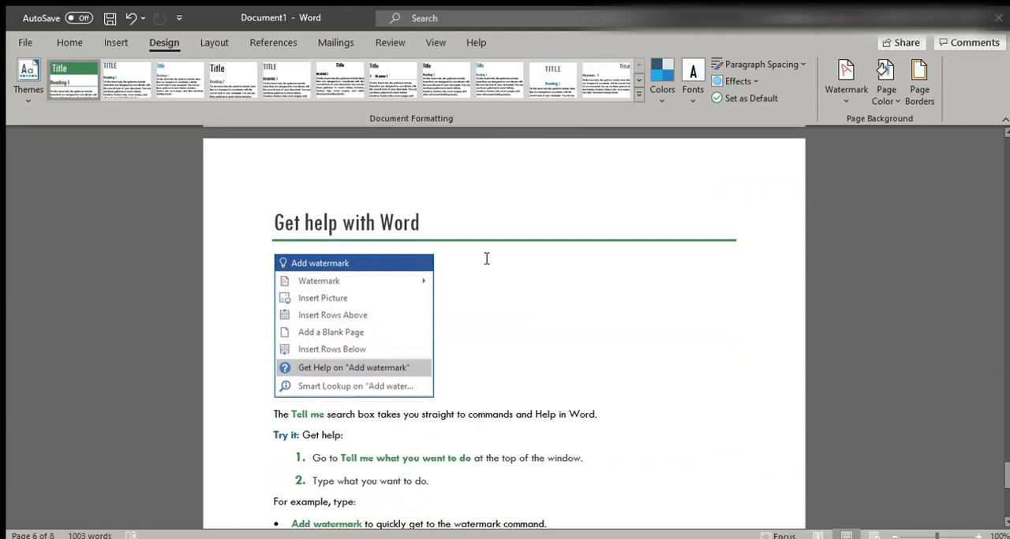
Look through the rethemed document from the help section back to the opening pages, and undo the theme change
{"action": "scroll", "coordinate": [506, 251], "scroll_direction": "up", "scroll_amount": 10}
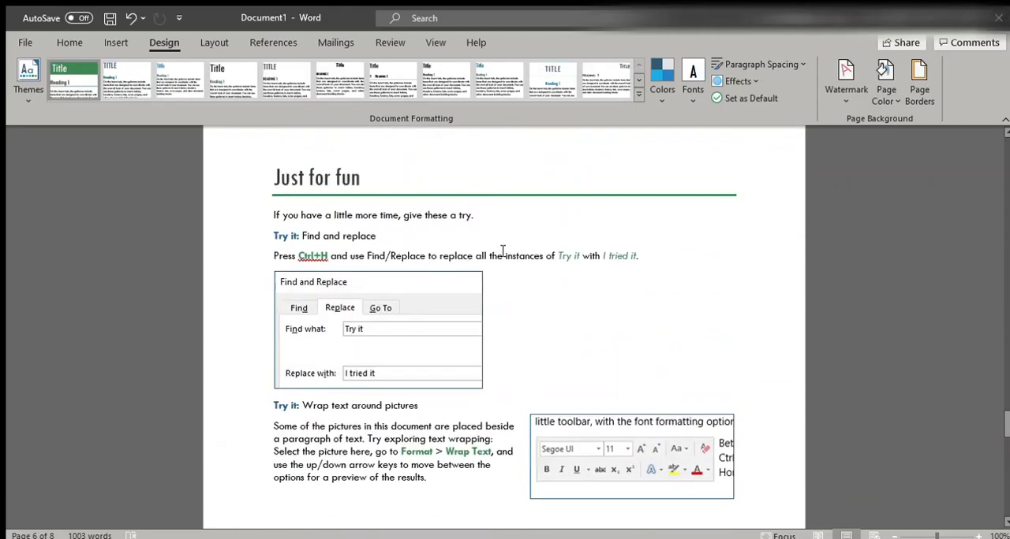
{"action": "scroll", "coordinate": [496, 251], "scroll_direction": "up", "scroll_amount": 15}
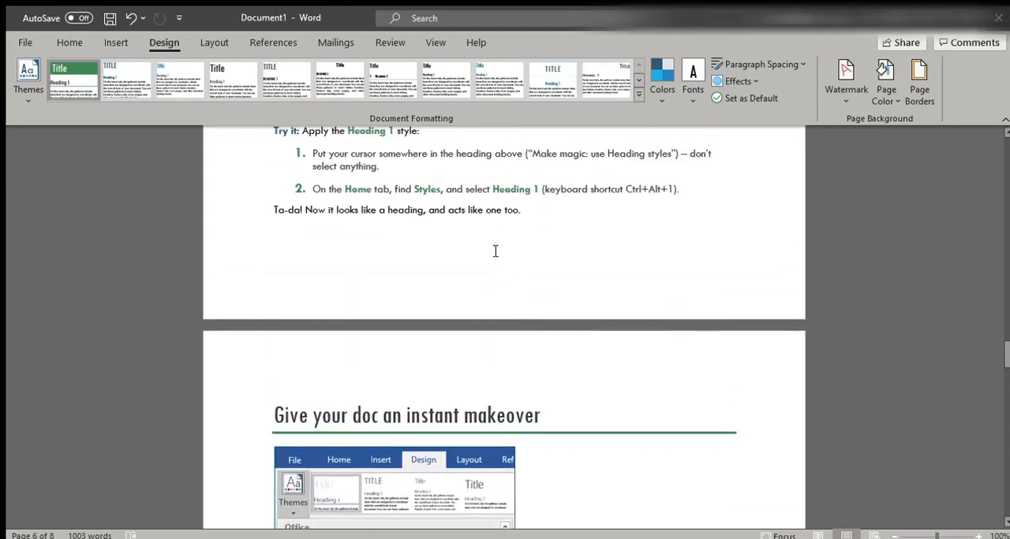
{"action": "scroll", "coordinate": [494, 250], "scroll_direction": "up", "scroll_amount": 20}
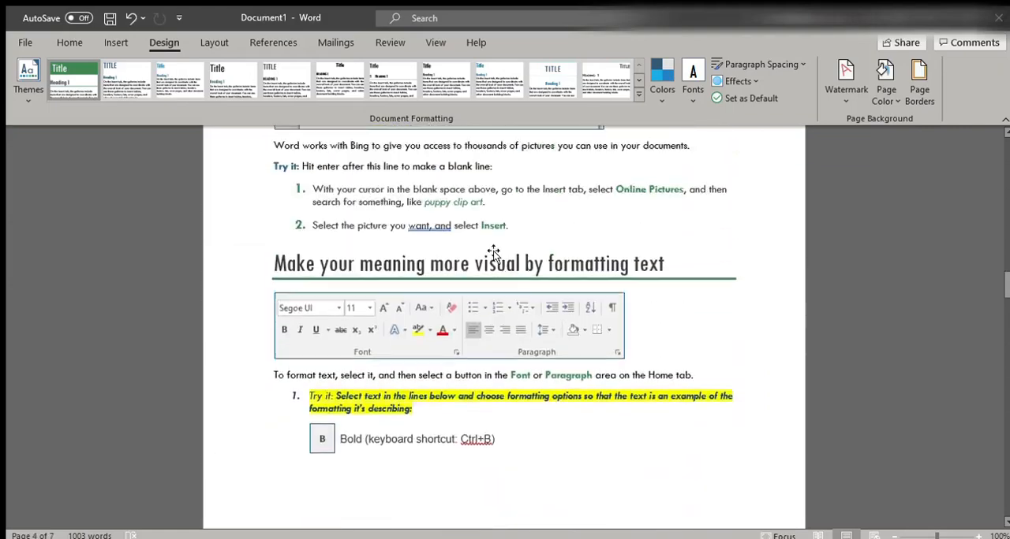
{"action": "scroll", "coordinate": [493, 251], "scroll_direction": "up", "scroll_amount": 20}
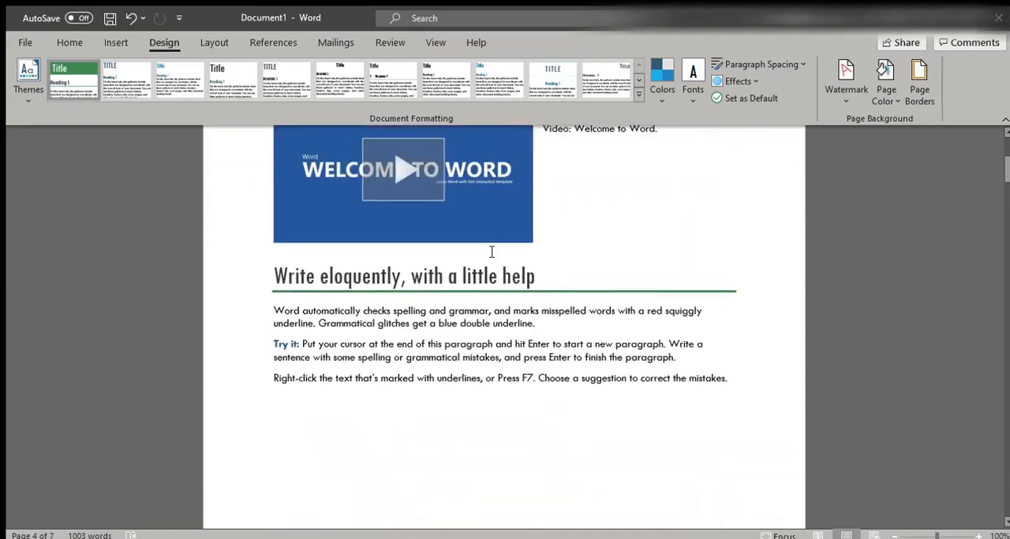
{"action": "scroll", "coordinate": [460, 260], "scroll_direction": "down", "scroll_amount": 20}
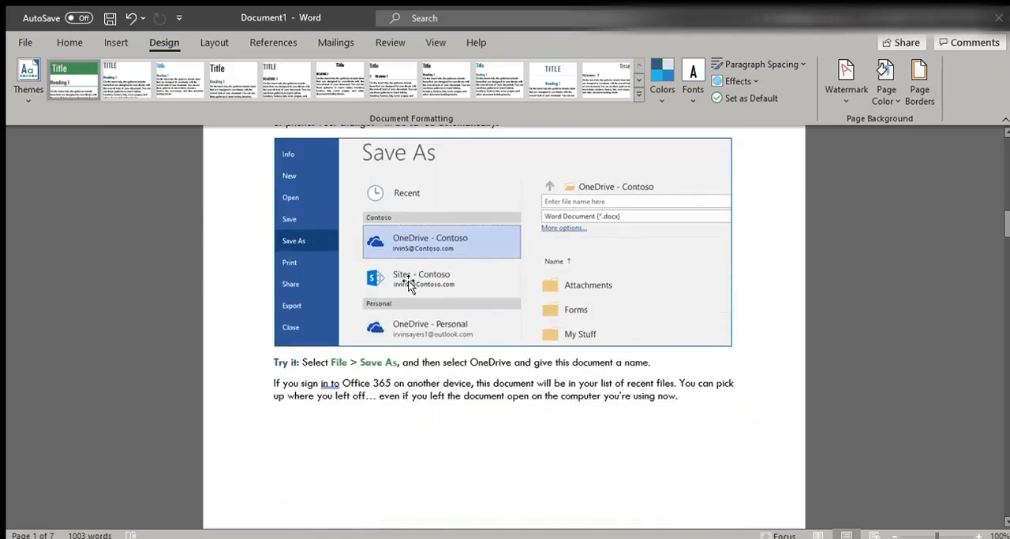
{"action": "scroll", "coordinate": [432, 270], "scroll_direction": "down", "scroll_amount": 10}
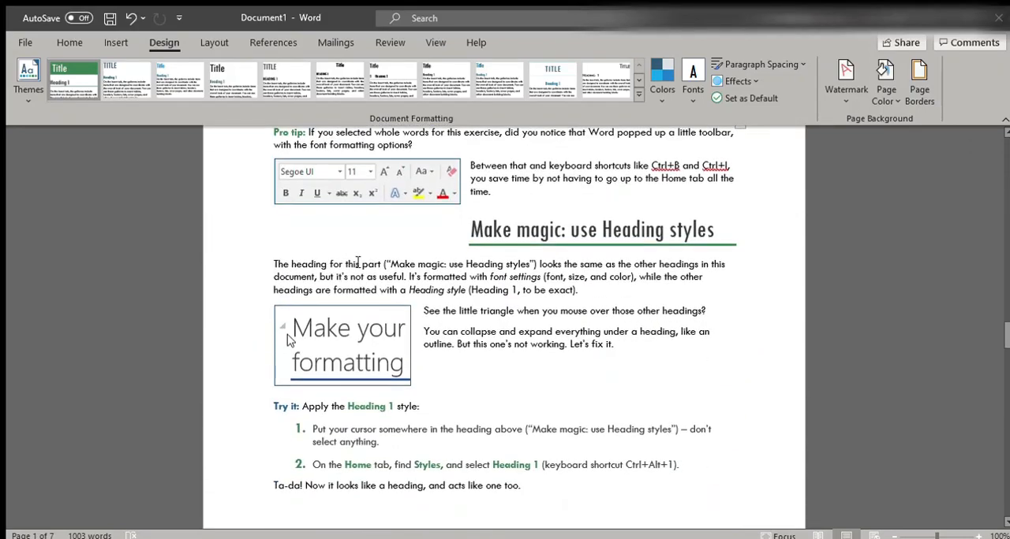
{"action": "left_click", "coordinate": [474, 314]}
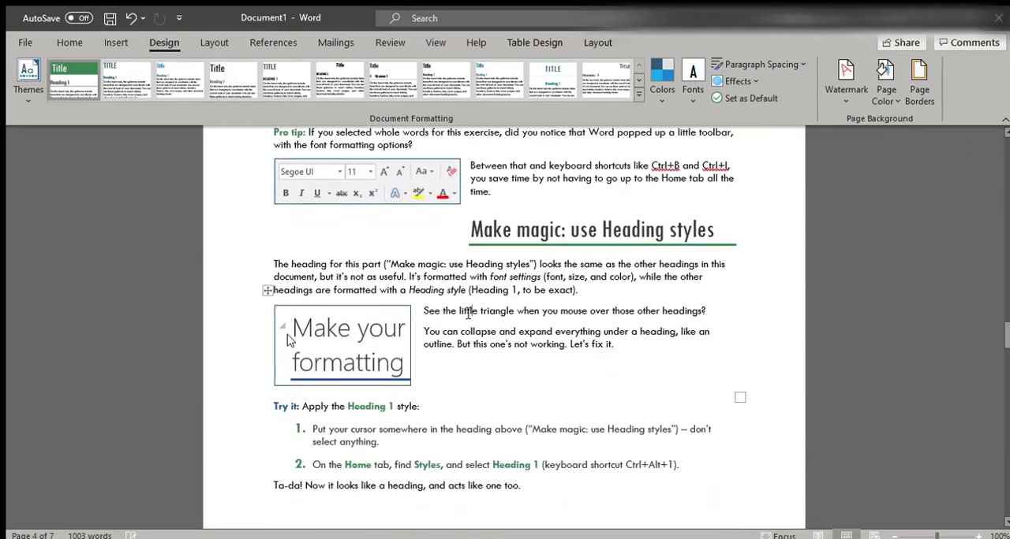
{"action": "scroll", "coordinate": [291, 331], "scroll_direction": "down", "scroll_amount": 10}
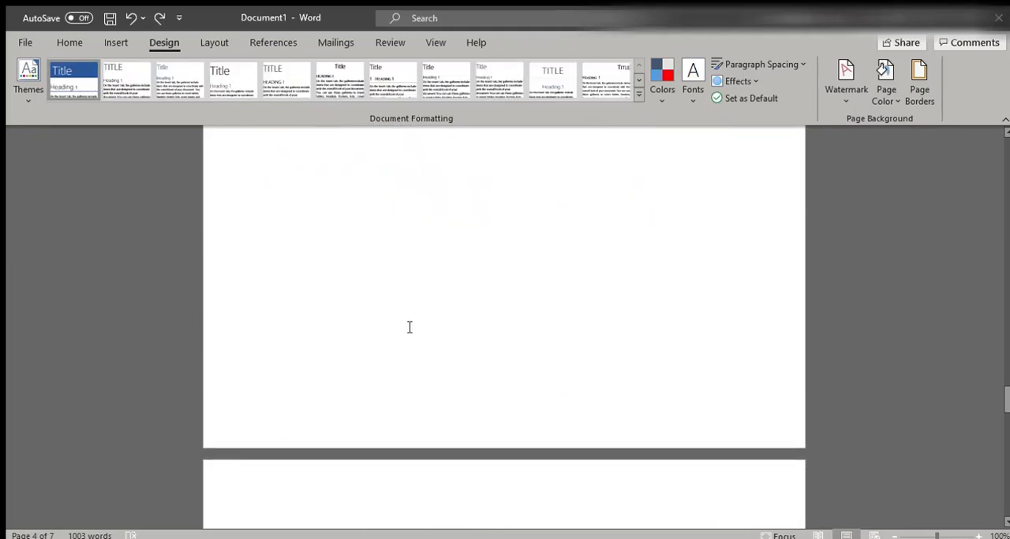
Do the "Just for fun" find and replace exercise, replacing all instances of "Try it" with "I tried it"
{"action": "scroll", "coordinate": [410, 327], "scroll_direction": "down", "scroll_amount": 10}
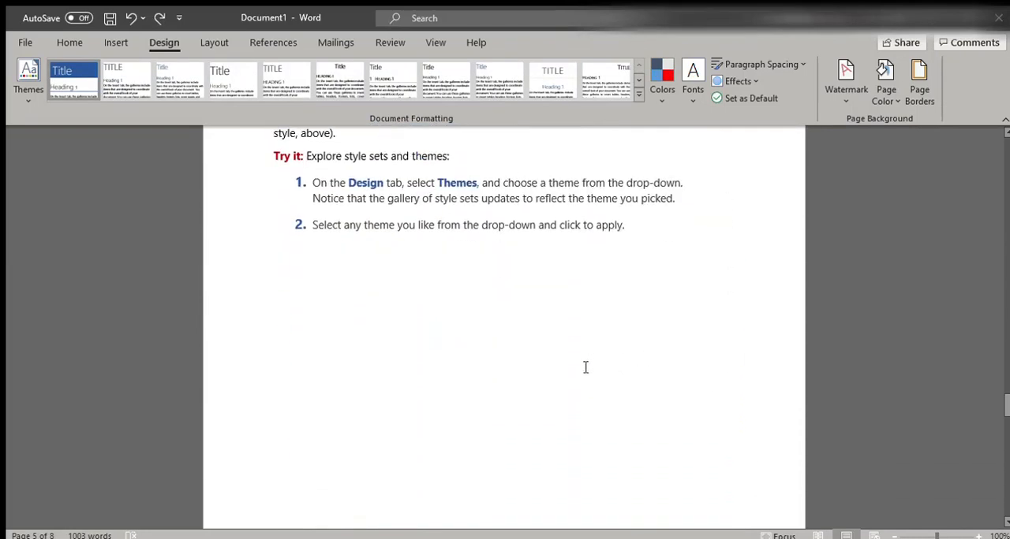
{"action": "scroll", "coordinate": [585, 367], "scroll_direction": "down", "scroll_amount": 10}
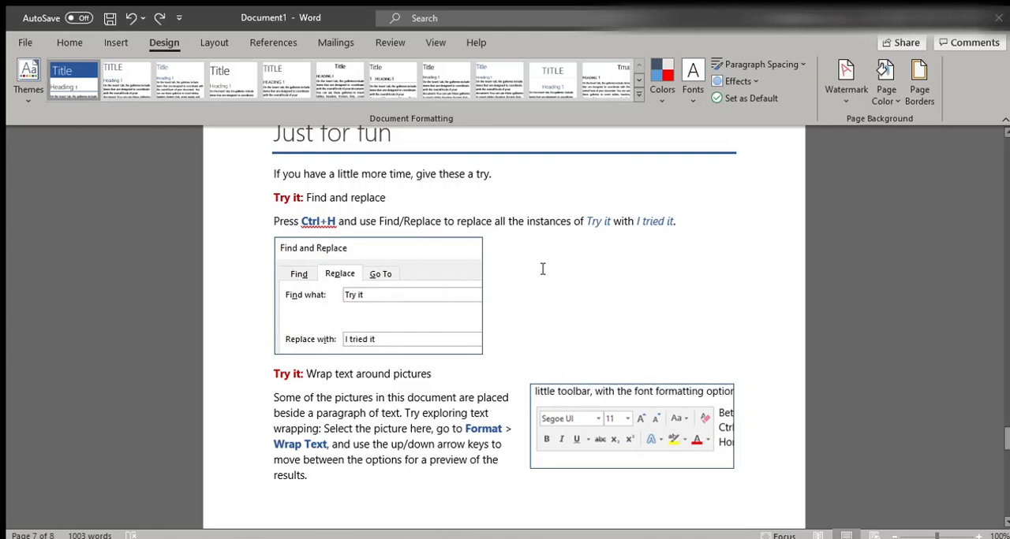
{"action": "left_click", "coordinate": [69, 43]}
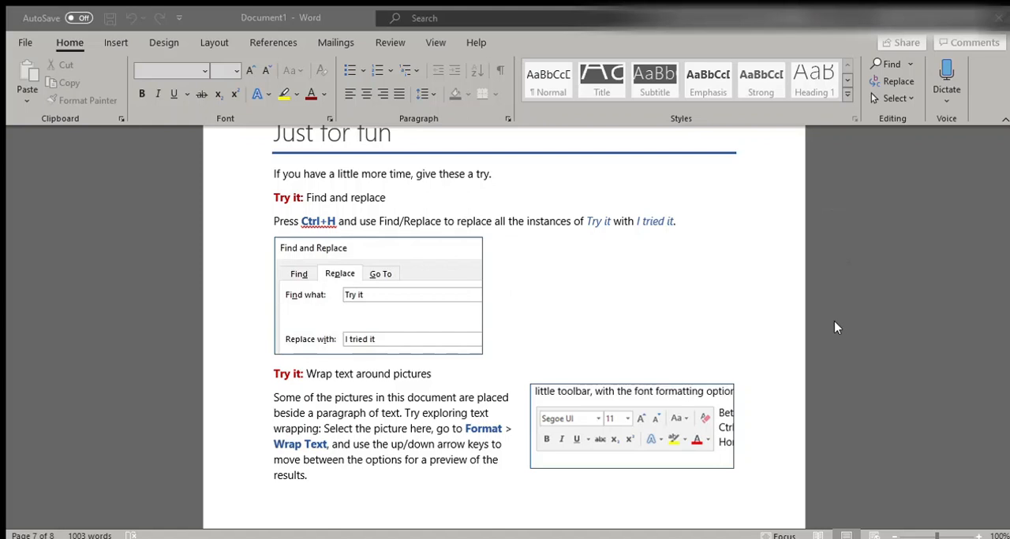
{"action": "left_click", "coordinate": [790, 322]}
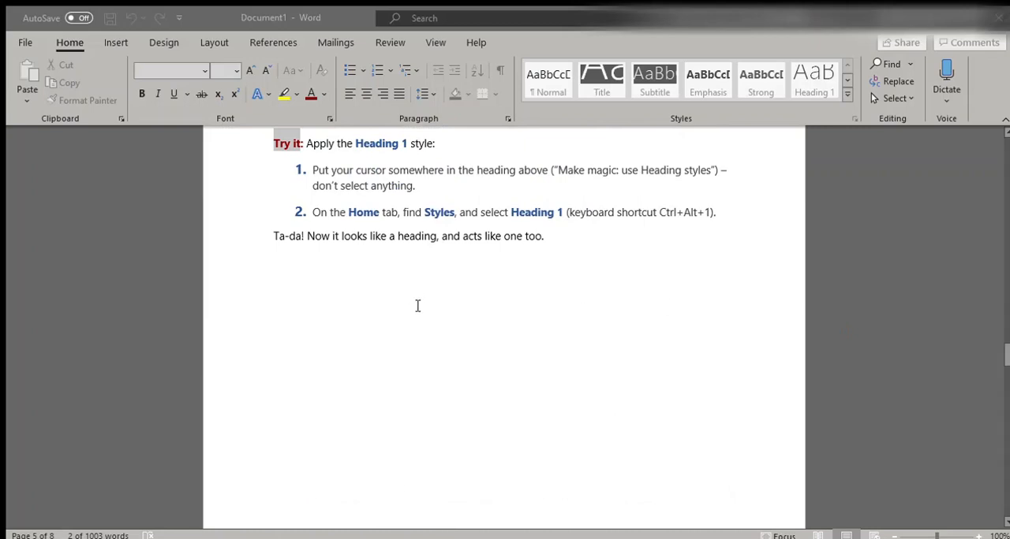
{"action": "scroll", "coordinate": [417, 306], "scroll_direction": "up", "scroll_amount": 15}
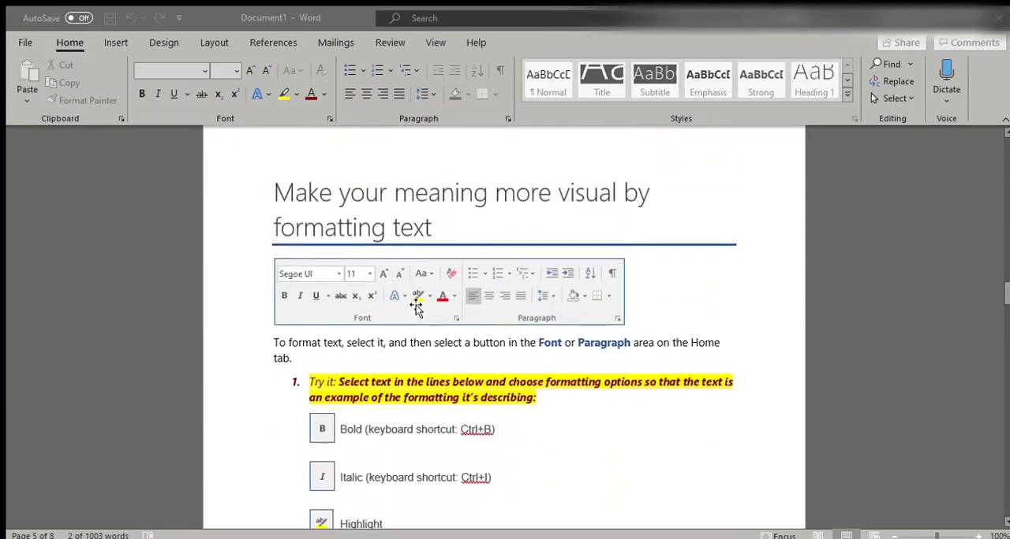
{"action": "scroll", "coordinate": [418, 306], "scroll_direction": "up", "scroll_amount": 10}
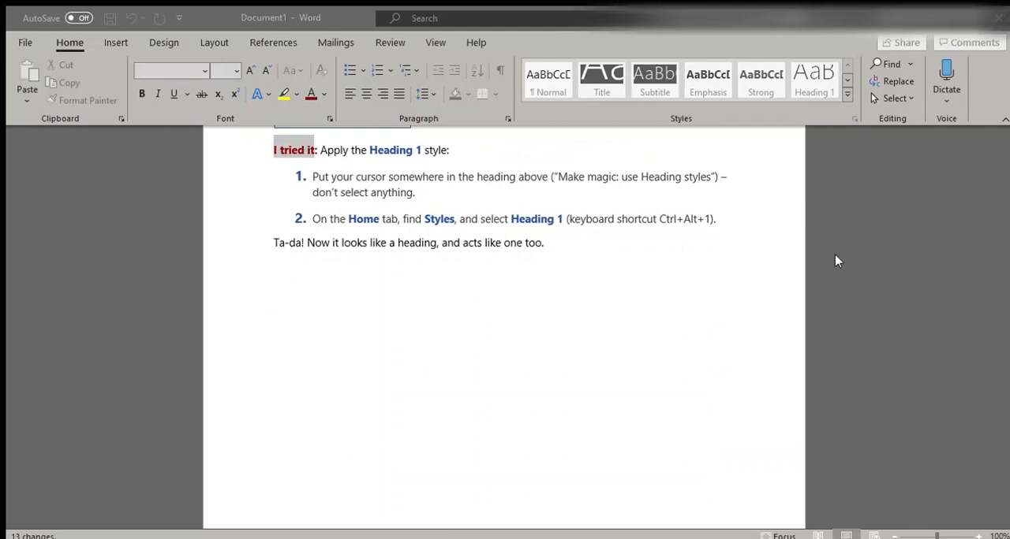
{"action": "left_click", "coordinate": [512, 347]}
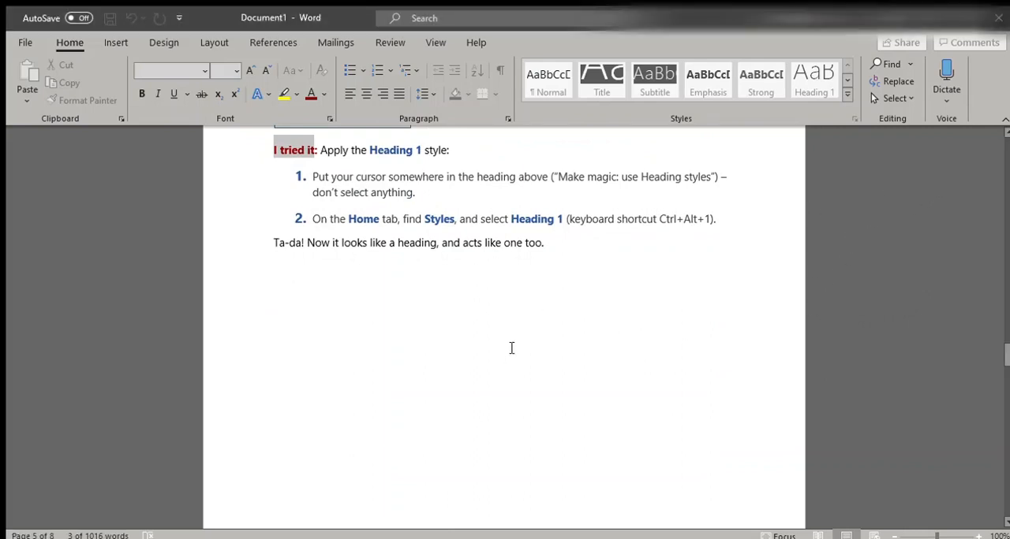
Check the replaced "I tried it" label in the Heading styles section, and undo the replacement of all instances
{"action": "scroll", "coordinate": [488, 366], "scroll_direction": "up", "scroll_amount": 3}
{"action": "scroll", "coordinate": [488, 367], "scroll_direction": "up", "scroll_amount": 5}
{"action": "scroll", "coordinate": [521, 372], "scroll_direction": "down", "scroll_amount": 4}
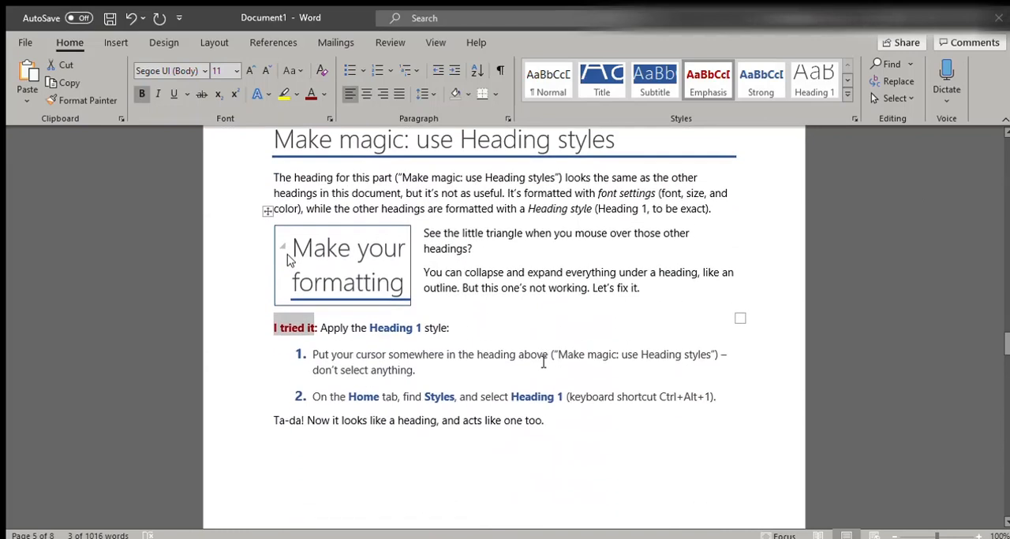
{"action": "left_click", "coordinate": [555, 381]}
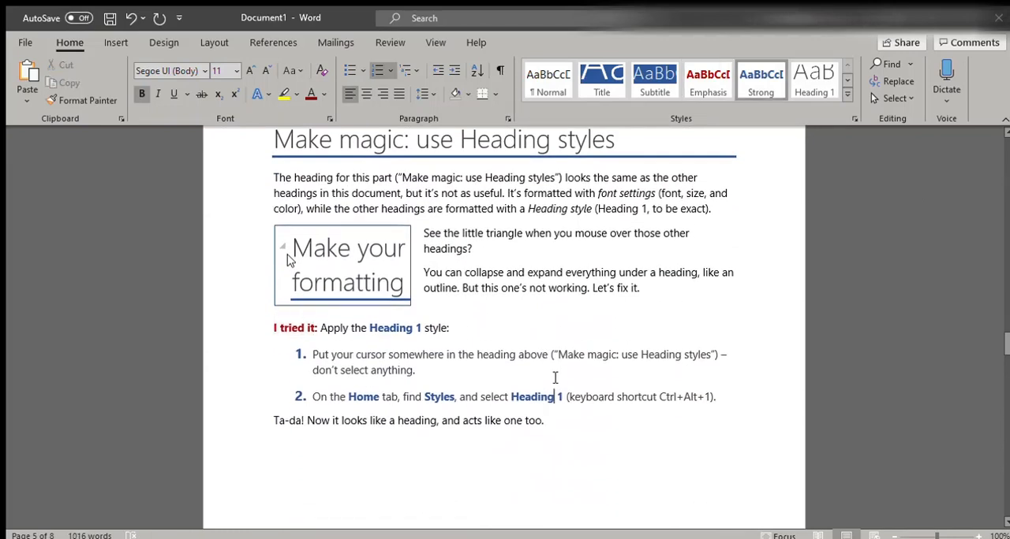
{"action": "key", "text": "ctrl+z"}
{"action": "left_click", "coordinate": [492, 369]}
Try placing the toolbar picture behind the text in the "Wrap text around pictures" exercise, and undo the wrapping change
{"action": "scroll", "coordinate": [509, 372], "scroll_direction": "down", "scroll_amount": 10}
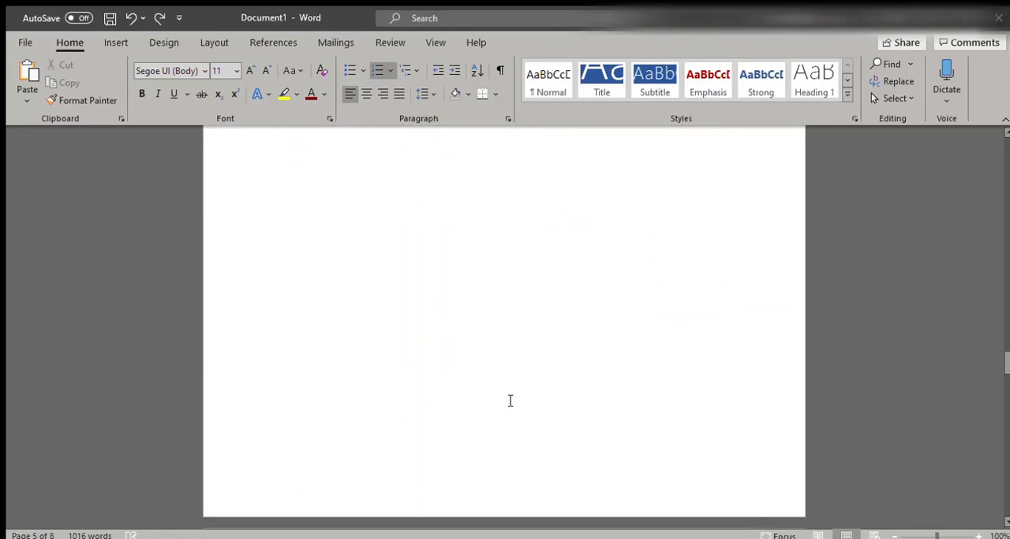
{"action": "scroll", "coordinate": [466, 405], "scroll_direction": "down", "scroll_amount": 5}
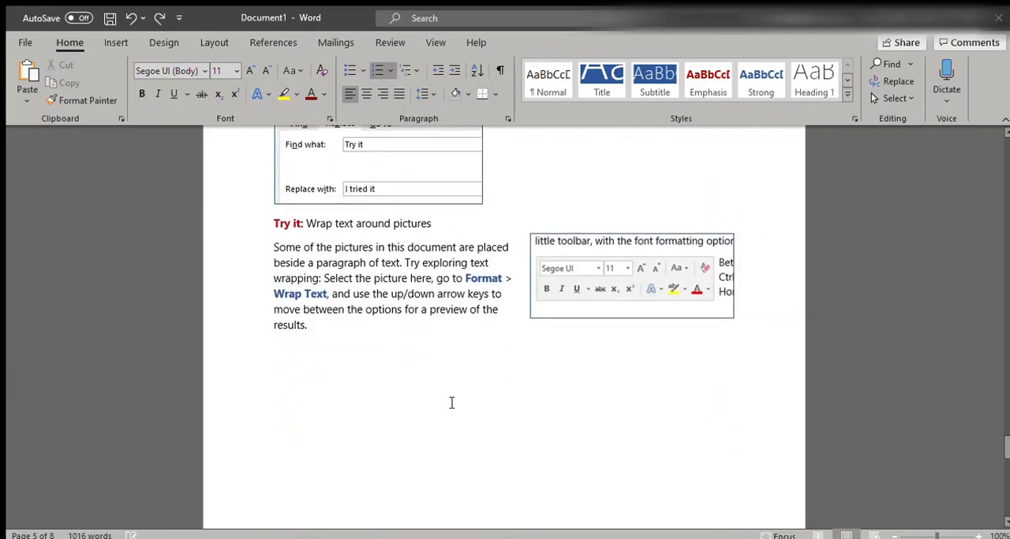
{"action": "scroll", "coordinate": [452, 403], "scroll_direction": "down", "scroll_amount": 2}
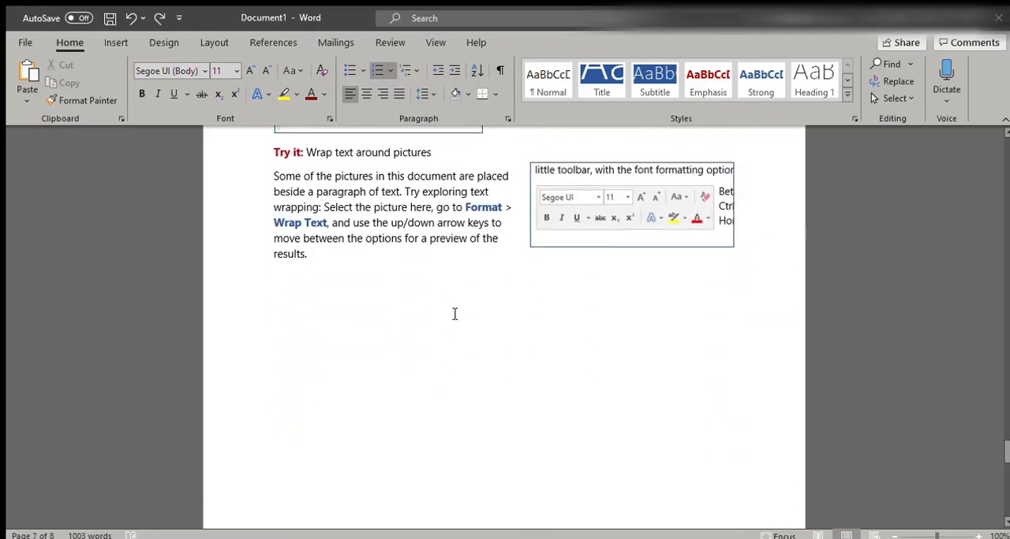
{"action": "scroll", "coordinate": [353, 274], "scroll_direction": "up", "scroll_amount": 2}
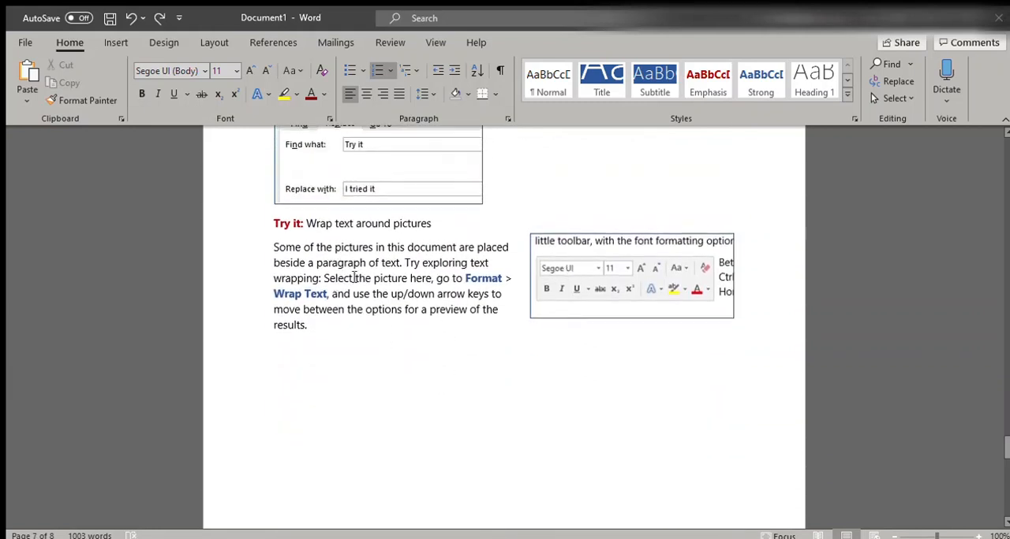
{"action": "left_click", "coordinate": [645, 279]}
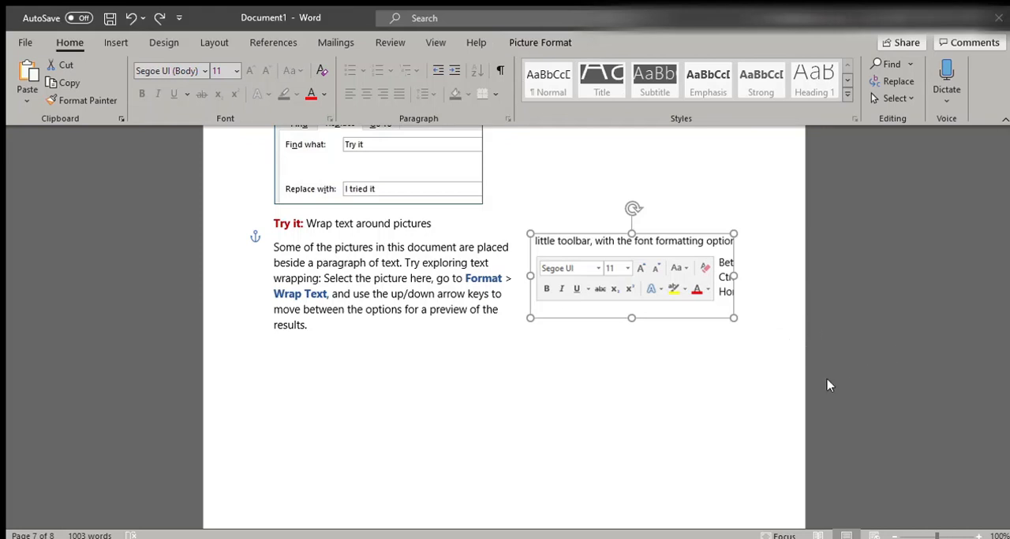
{"action": "key", "text": "ctrl+y"}
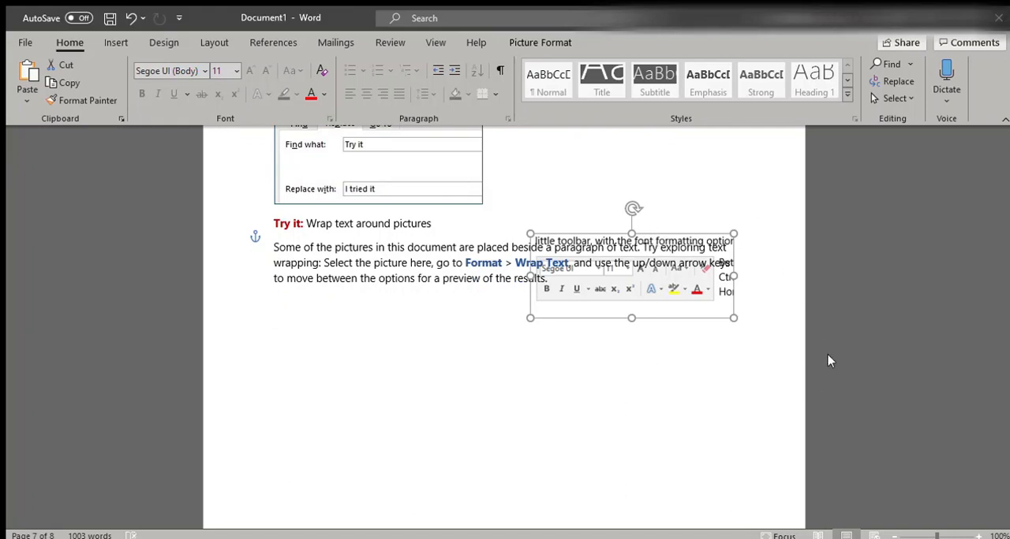
{"action": "key", "text": "ctrl+z"}
{"action": "left_click", "coordinate": [596, 350]}
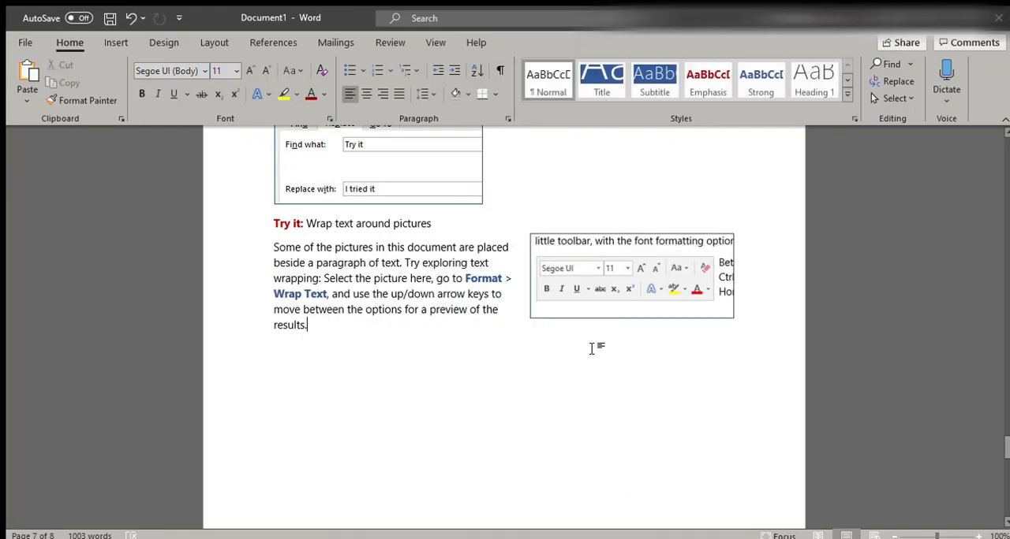
Nudge the toolbar picture left into the middle of the paragraph so text wraps on both sides, and undo the last nudge
{"action": "left_click", "coordinate": [622, 300]}
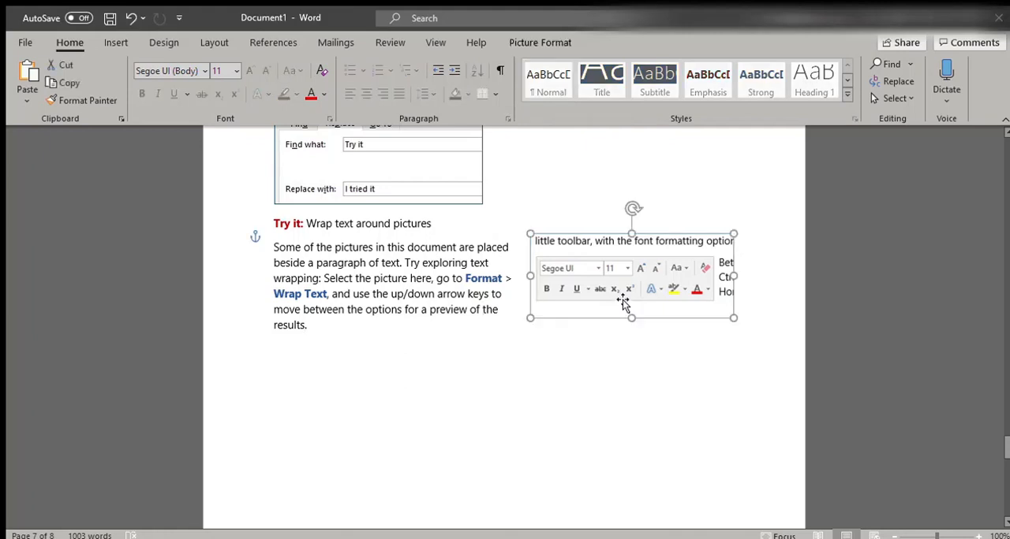
{"action": "key", "text": "Left"}
{"action": "key", "text": "Left"}
{"action": "key", "text": "Left"}
{"action": "key", "text": "Left"}
{"action": "key", "text": "Left"}
{"action": "key", "text": "Left"}
{"action": "key", "text": "Left"}
{"action": "key", "text": "Left"}
{"action": "key", "text": "Left"}
{"action": "key", "text": "Left"}
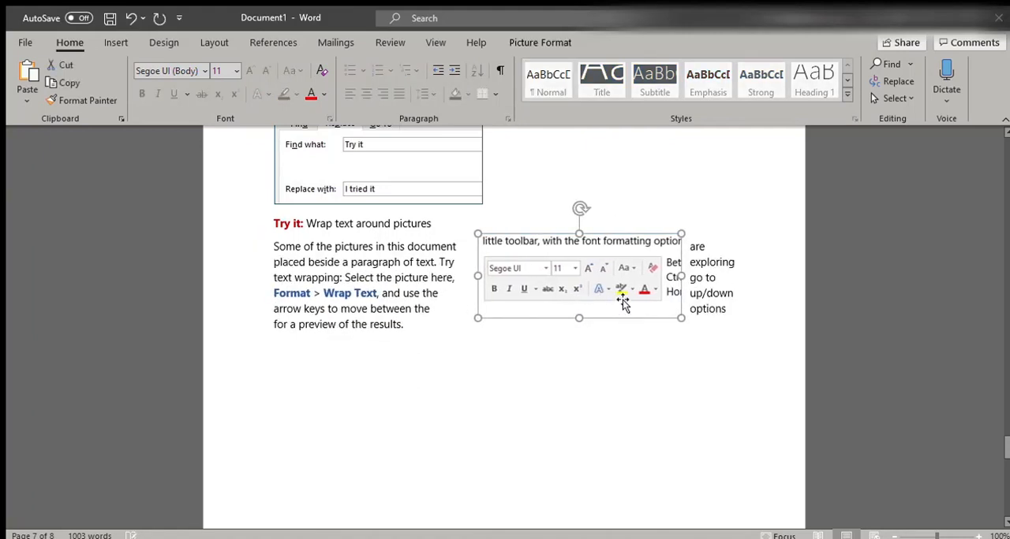
{"action": "key", "text": "Left"}
{"action": "key", "text": "Left"}
{"action": "key", "text": "Left"}
{"action": "key", "text": "Left"}
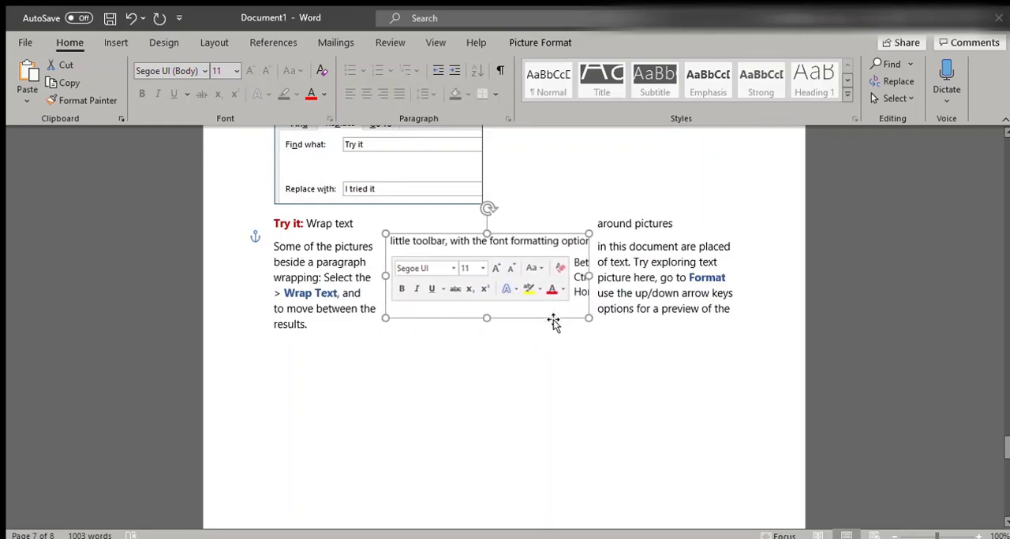
{"action": "left_click", "coordinate": [571, 369]}
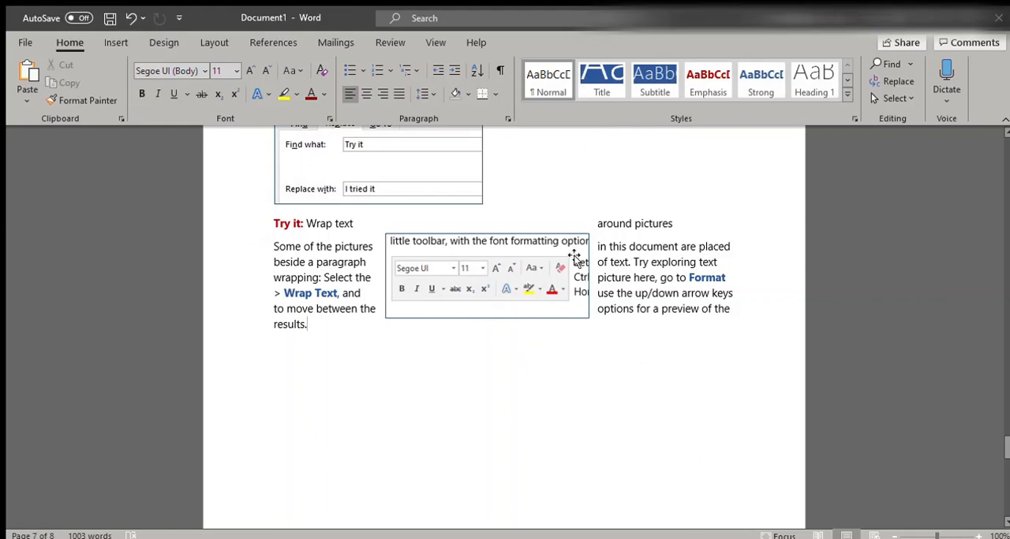
{"action": "key", "text": "ctrl+z"}
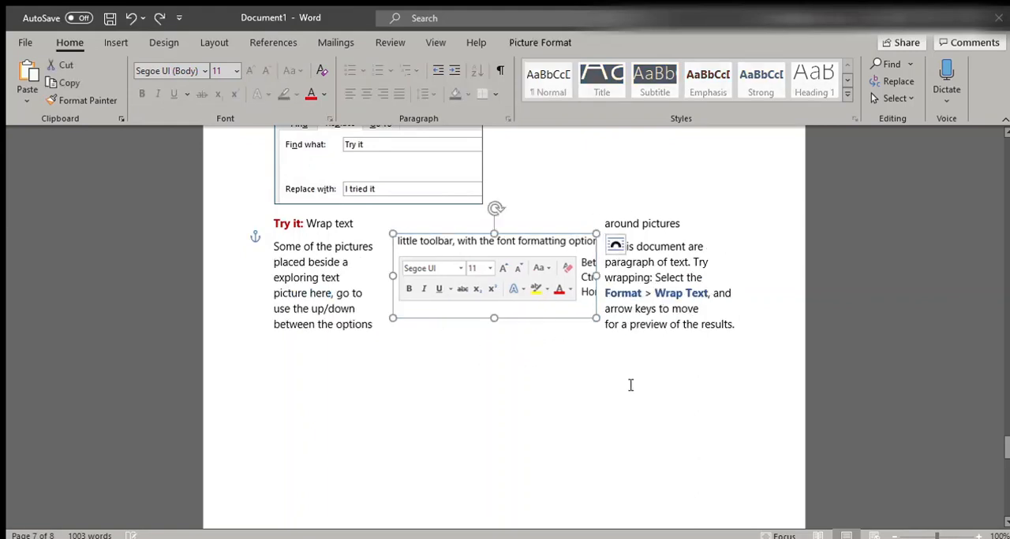